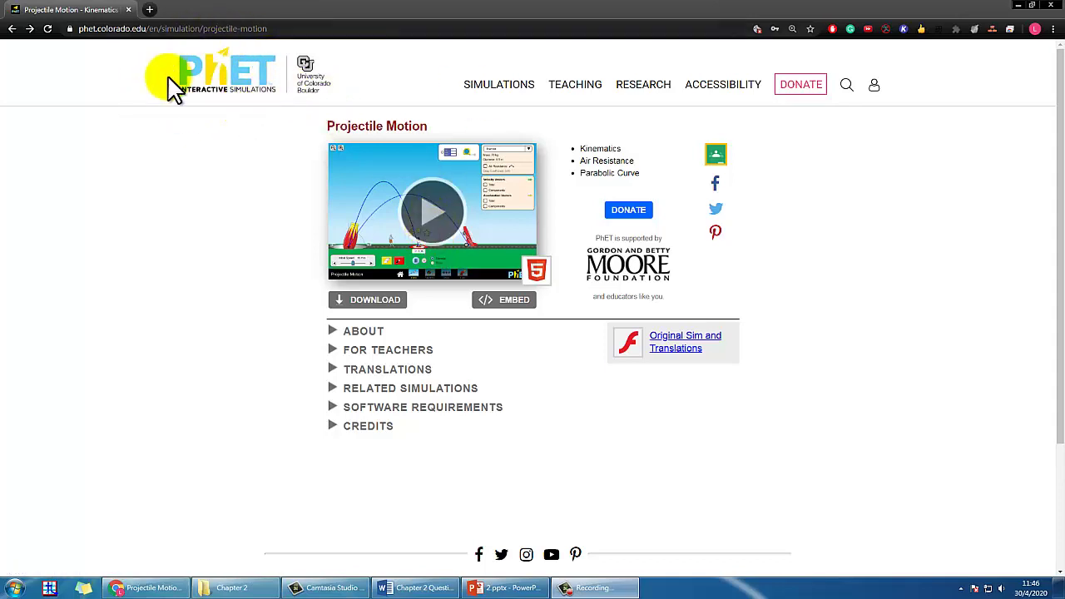
Launch the Projectile Motion HTML5 simulation from its PhET page
left_click(420, 211)
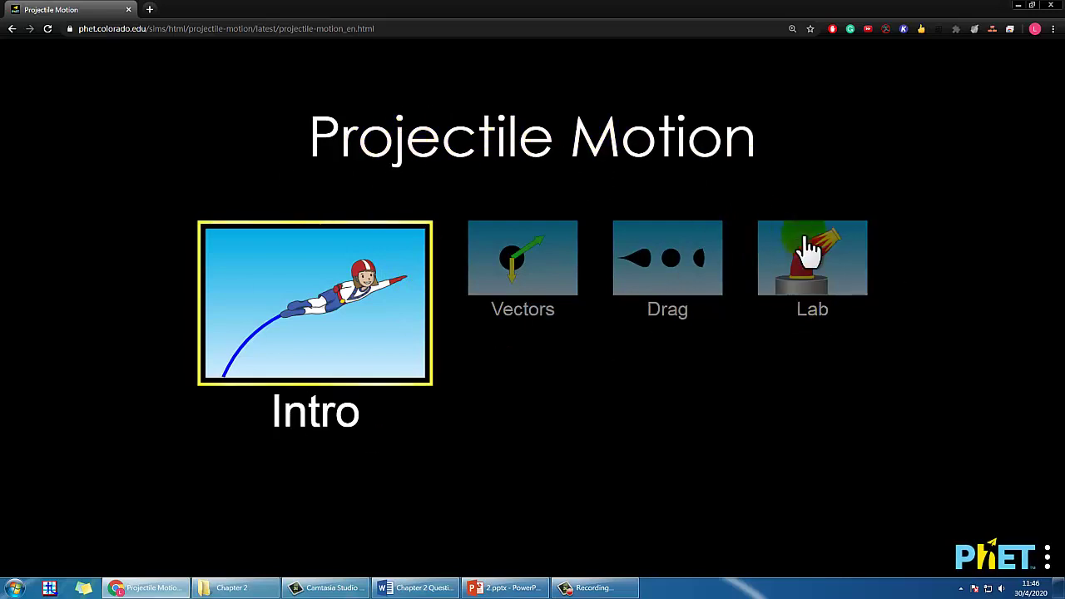
In the Lab screen, set the cannon barrel to 33° on a 12 m tower
left_click(808, 253)
left_click(781, 262)
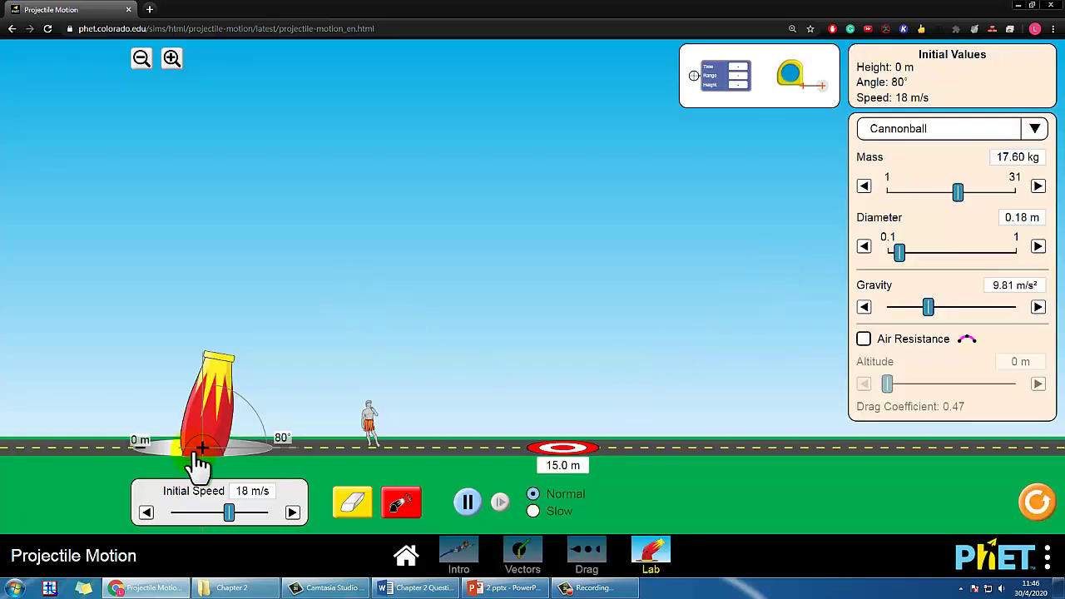
left_click_drag(212, 353, 266, 440)
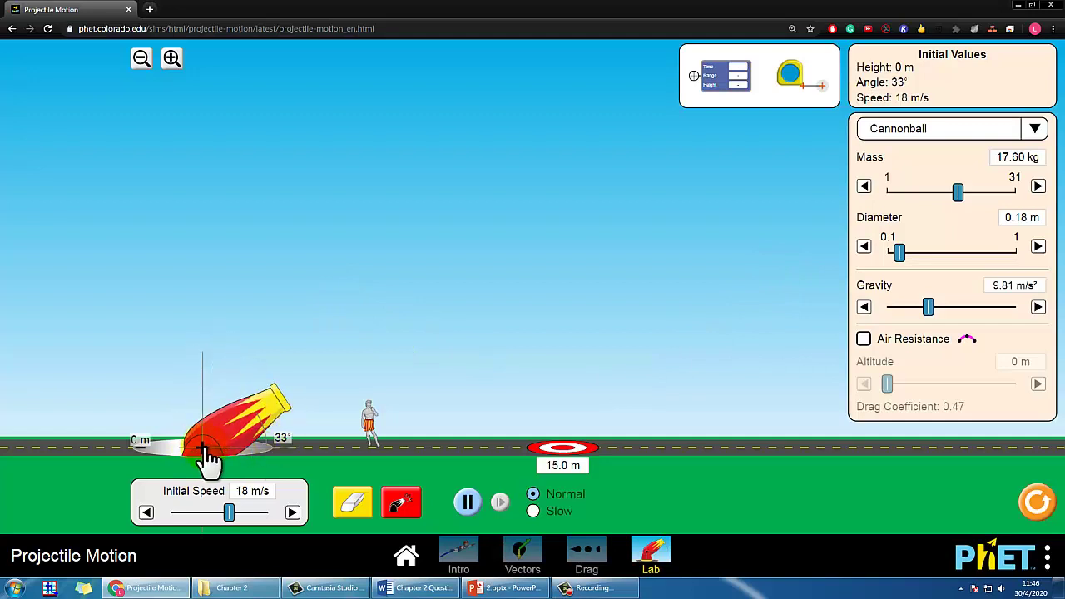
left_click_drag(207, 457, 253, 216)
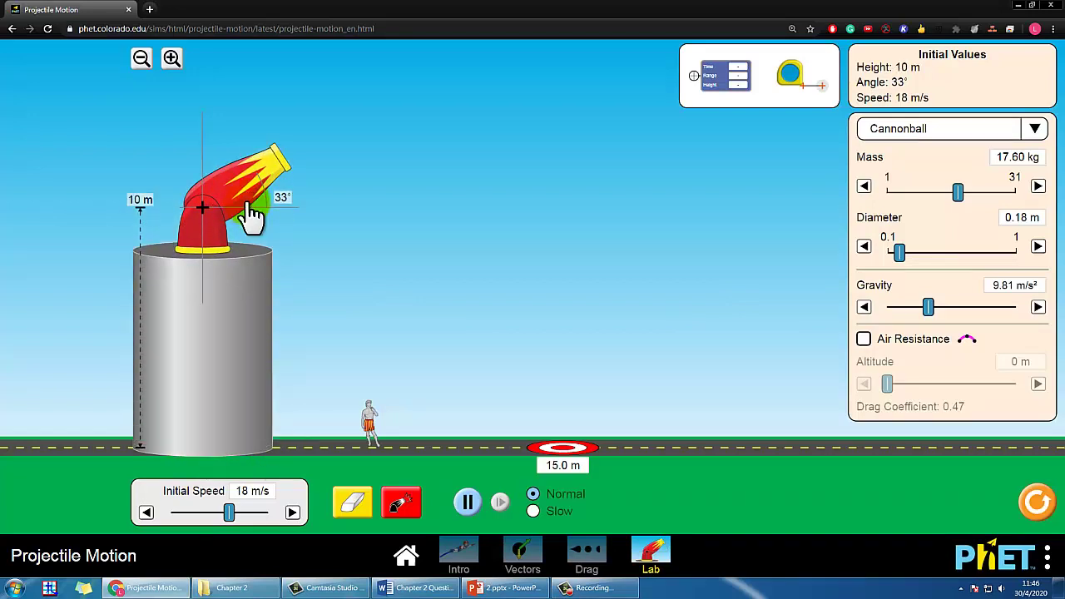
left_click_drag(197, 249, 208, 169)
left_click(315, 172)
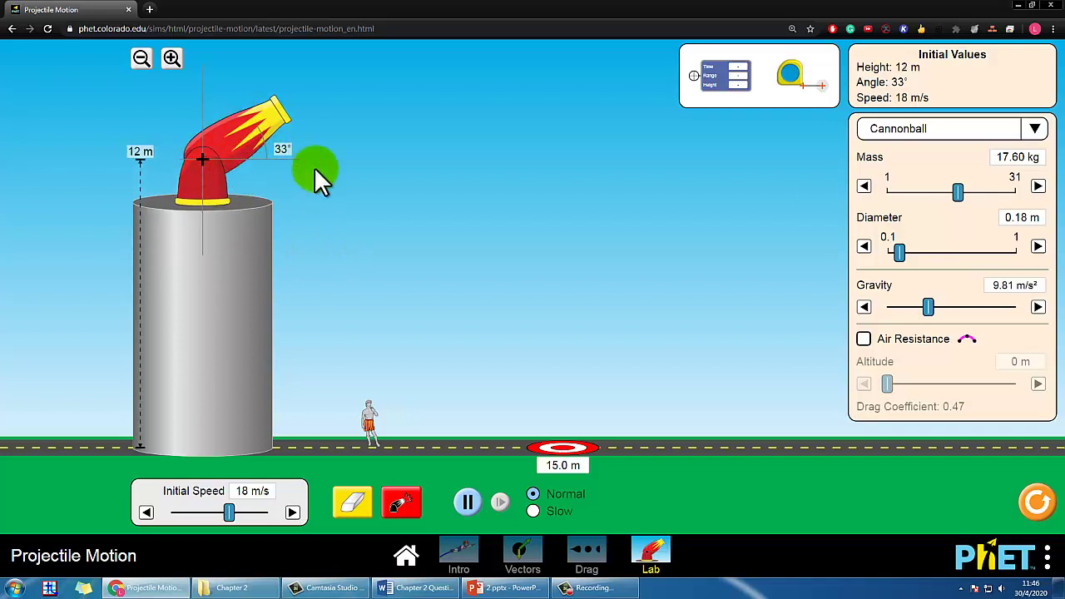
Fire a cannonball from 12 m, then lower the tower to 8 m and fire again
left_click(400, 503)
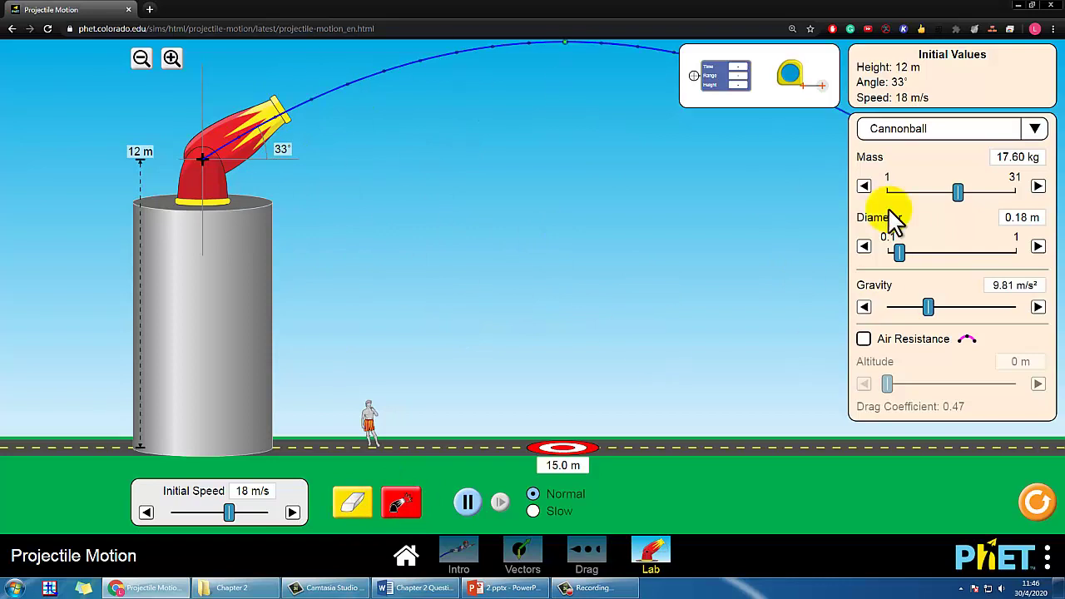
left_click_drag(233, 216, 209, 279)
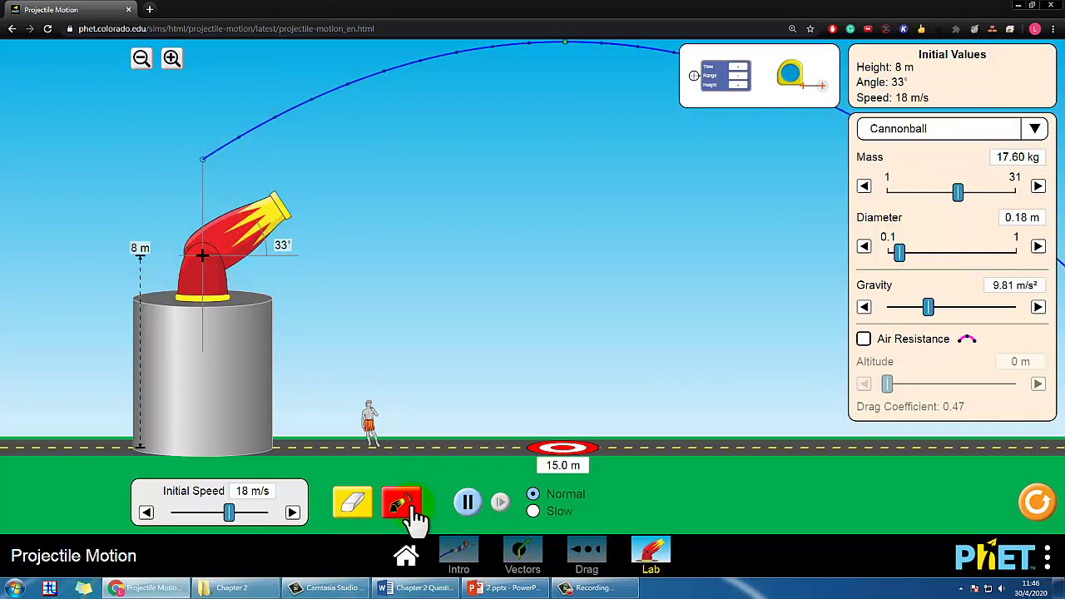
left_click(403, 506)
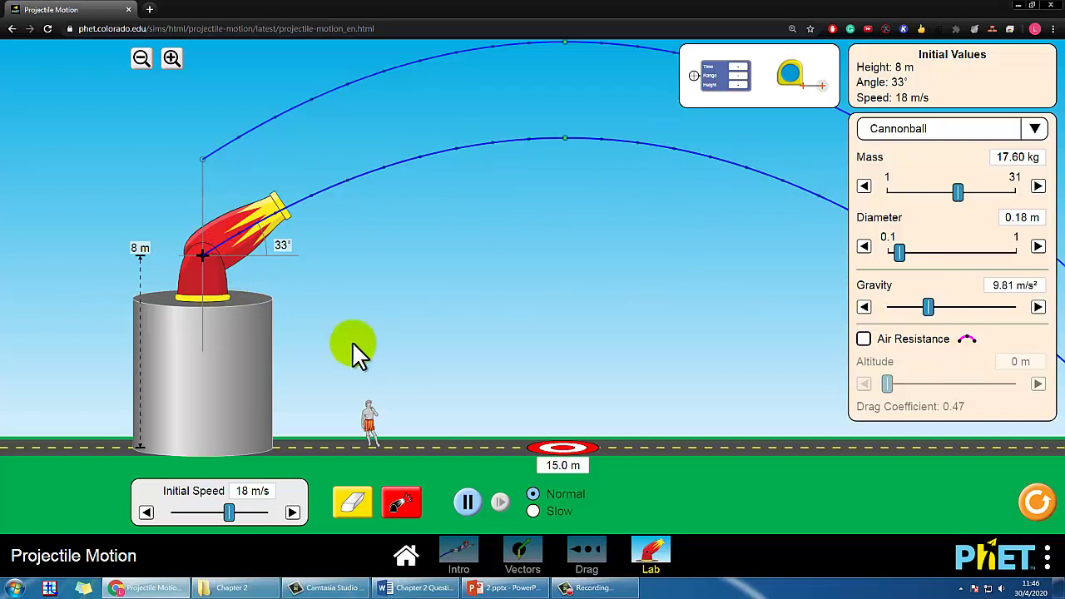
Reset the Lab, raise the cannon to 10 m, level the barrel at 0° and fire
left_click(1037, 501)
left_click_drag(221, 456, 232, 207)
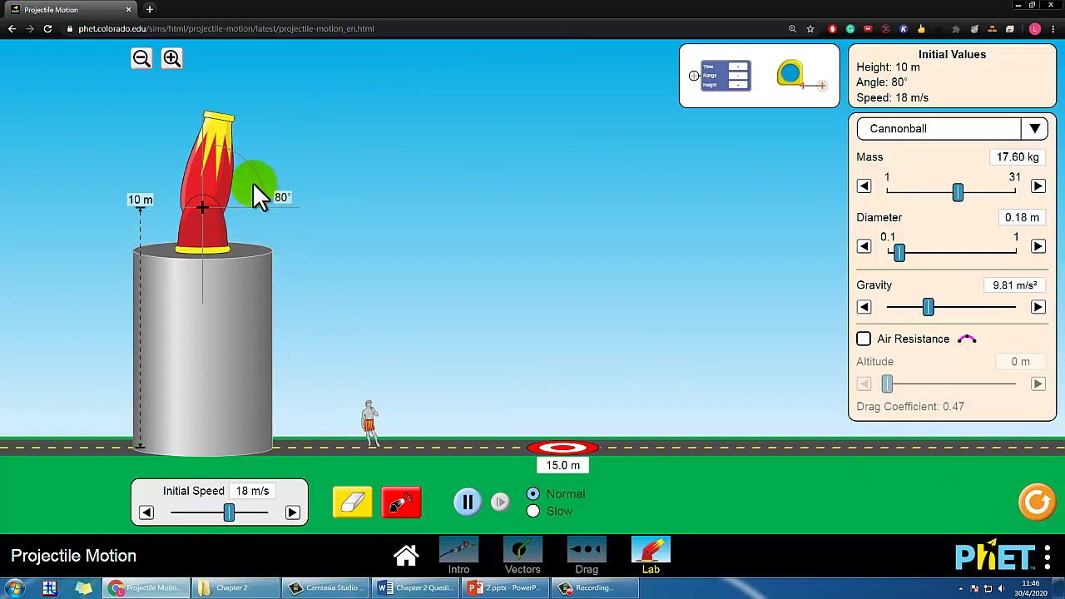
left_click_drag(220, 136, 294, 169)
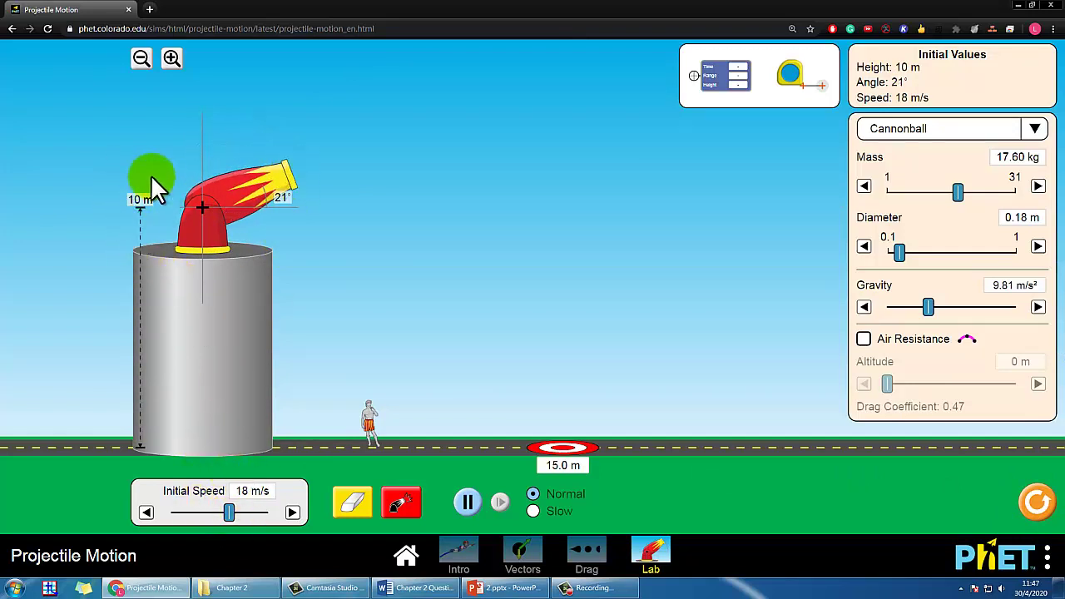
left_click_drag(274, 195, 294, 207)
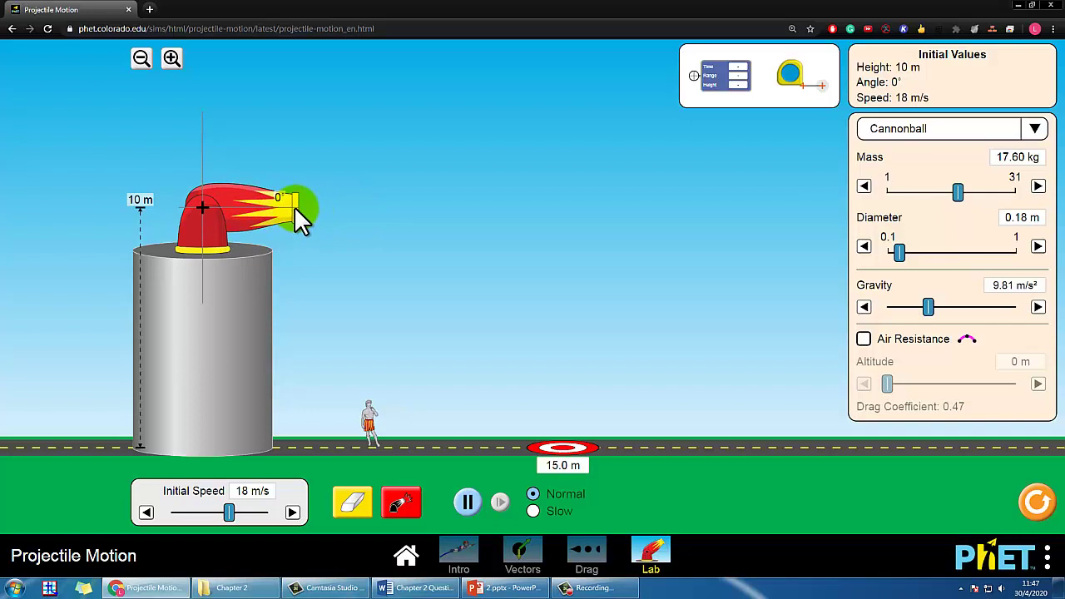
left_click(383, 513)
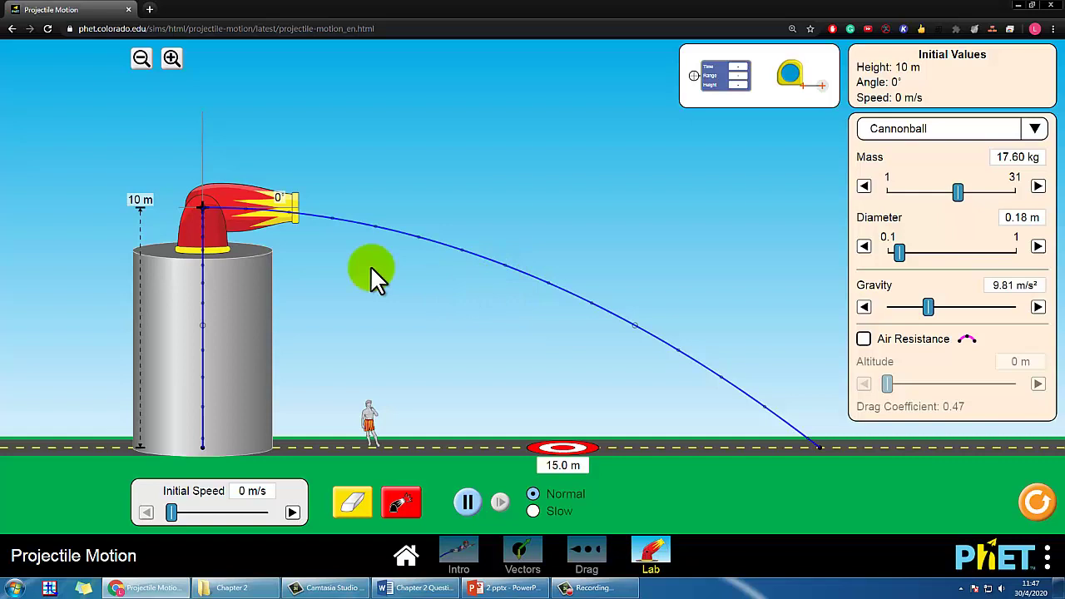
Place the Time/Range/Height tool and compare the trajectory and drop-line readings at 0.5 s
left_click(286, 207)
left_click_drag(723, 82, 637, 185)
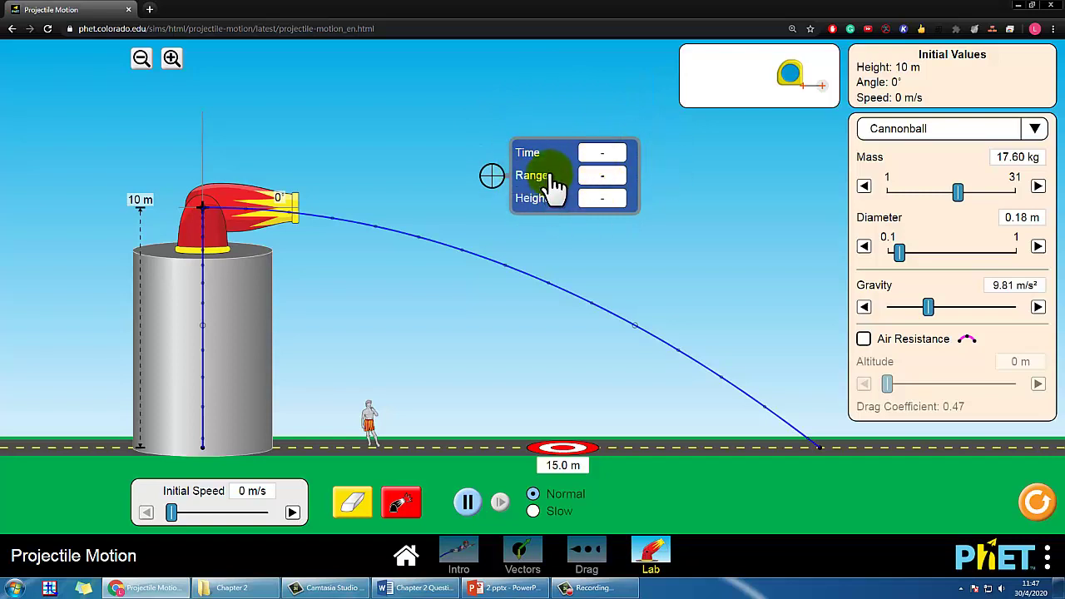
left_click_drag(553, 187, 483, 248)
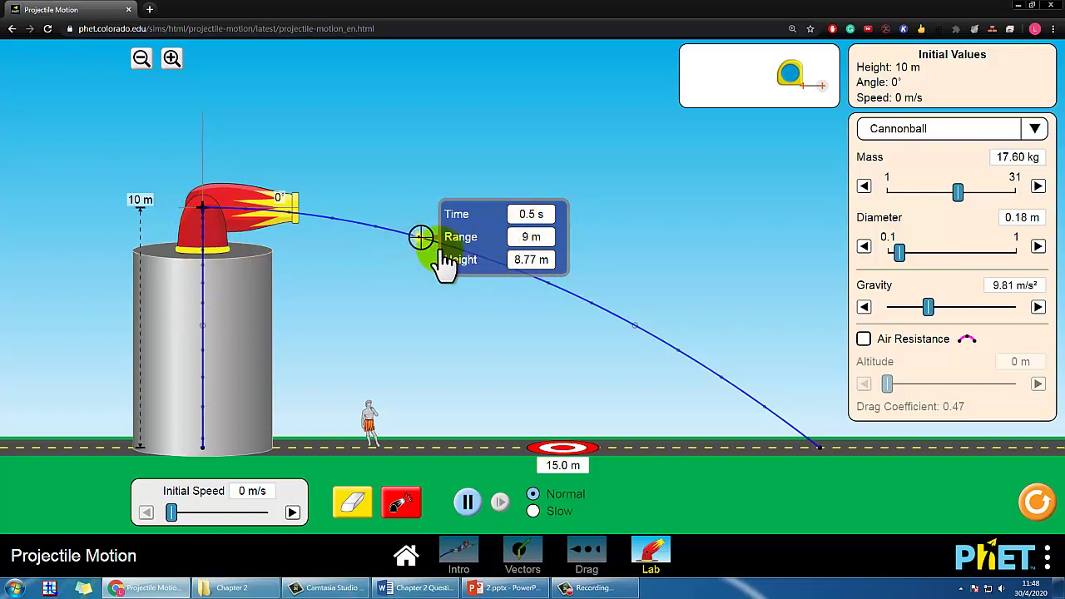
left_click_drag(444, 251, 249, 246)
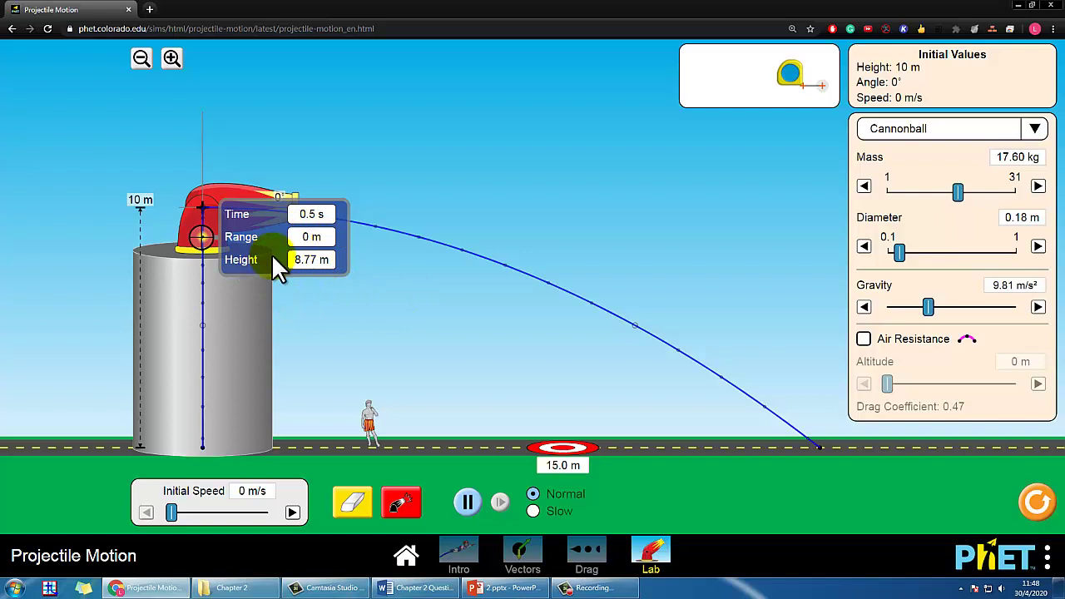
Compare readings at 0.6 s, 0.7 s and 1.2 s, ending at 2.94 m height
left_click_drag(273, 260, 519, 269)
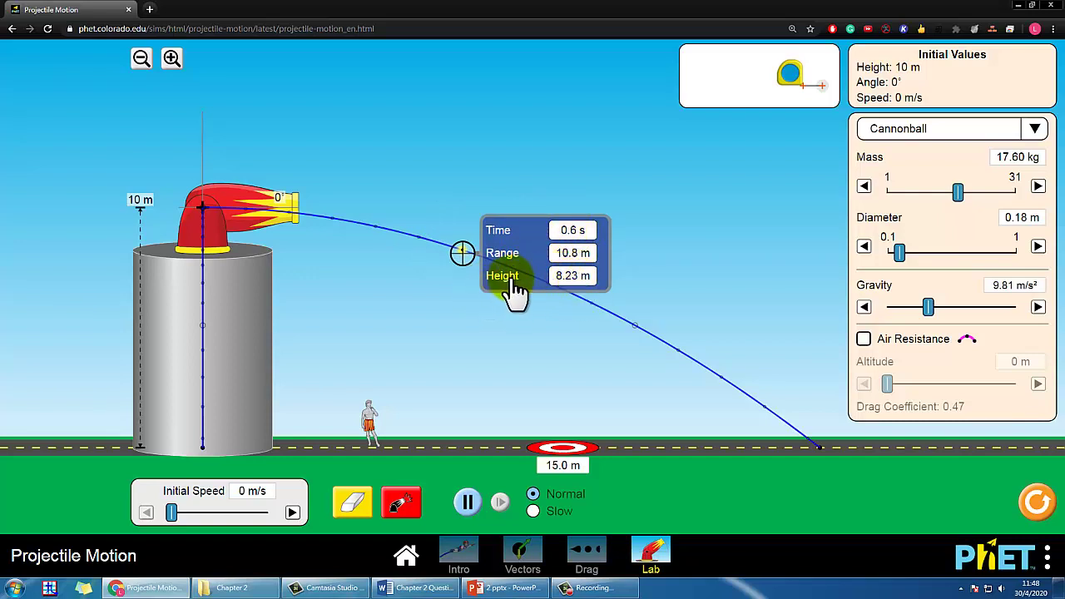
left_click_drag(499, 278, 249, 272)
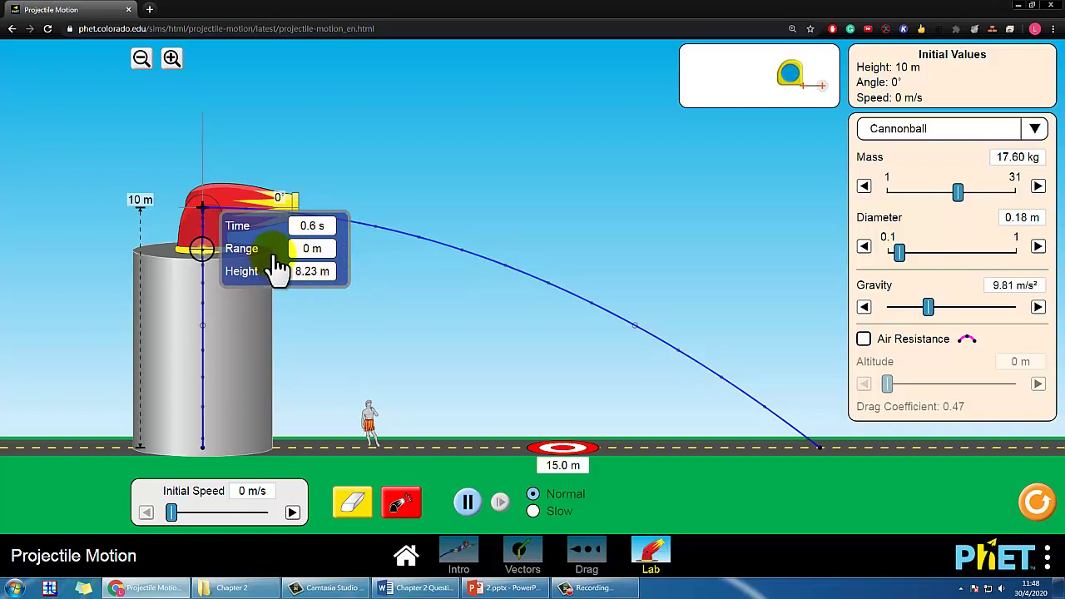
left_click_drag(278, 269, 610, 261)
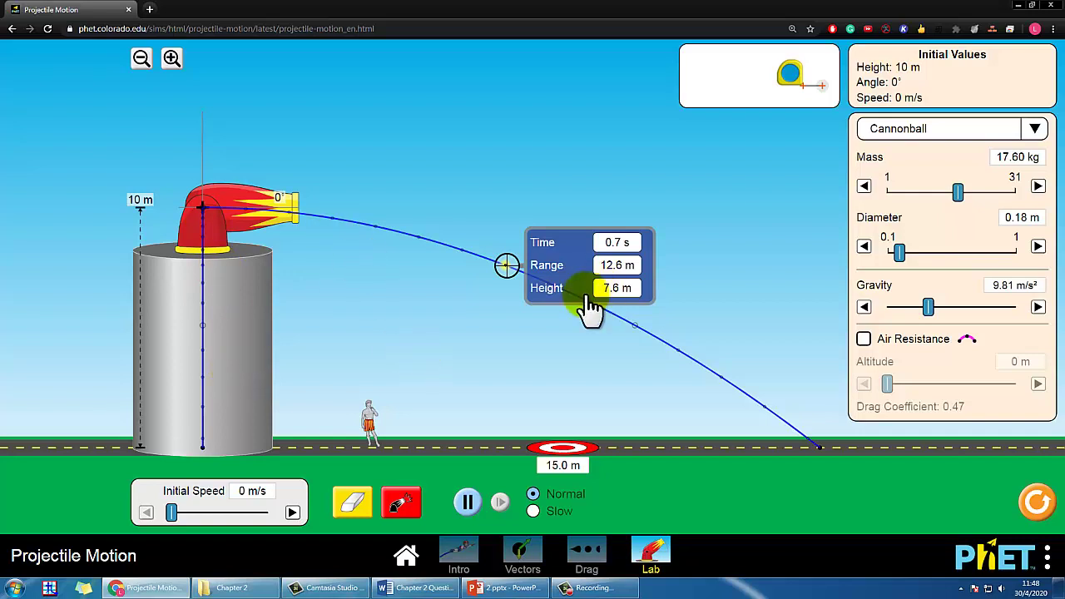
left_click_drag(593, 273, 768, 383)
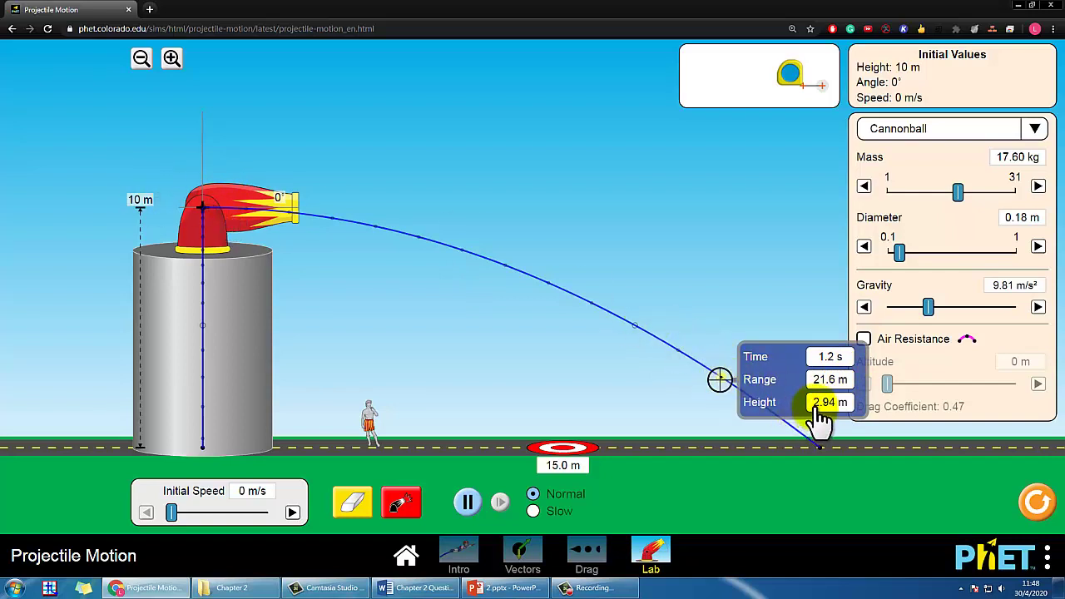
left_click_drag(767, 401, 250, 397)
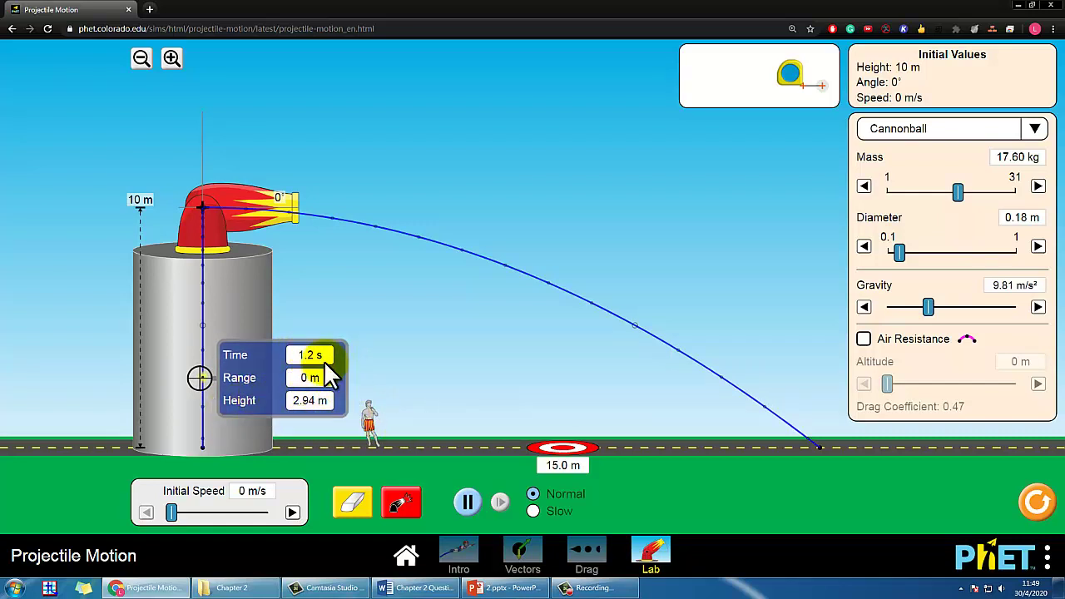
Move the measuring tool aside, tilt the barrel to about 30° and fire a higher trajectory
left_click_drag(327, 366, 669, 138)
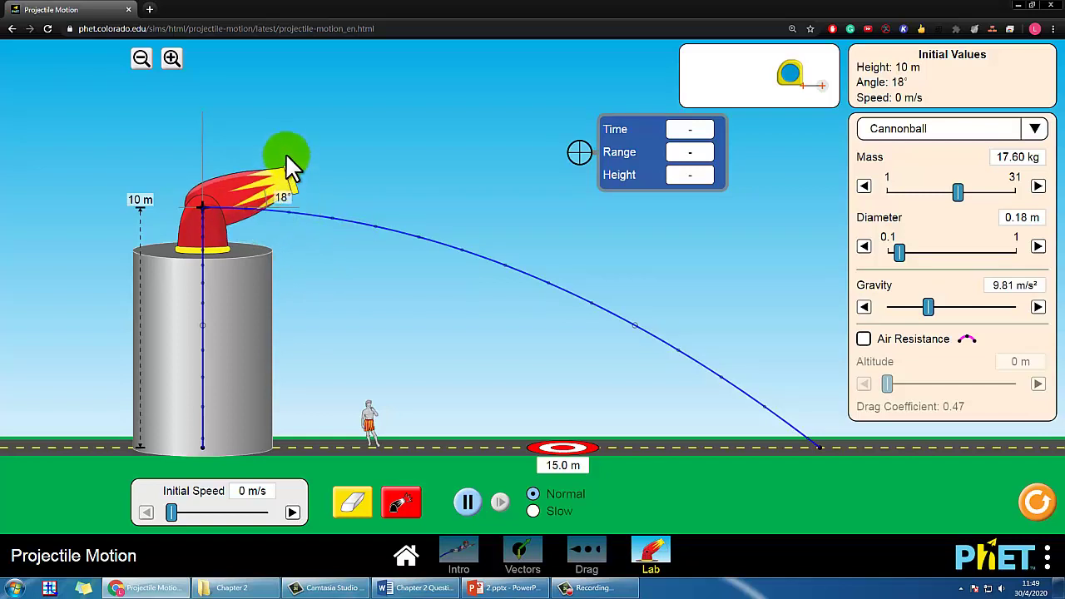
mouse_move(287, 156)
left_mouse_down()
mouse_move(271, 109)
mouse_move(300, 143)
left_mouse_up()
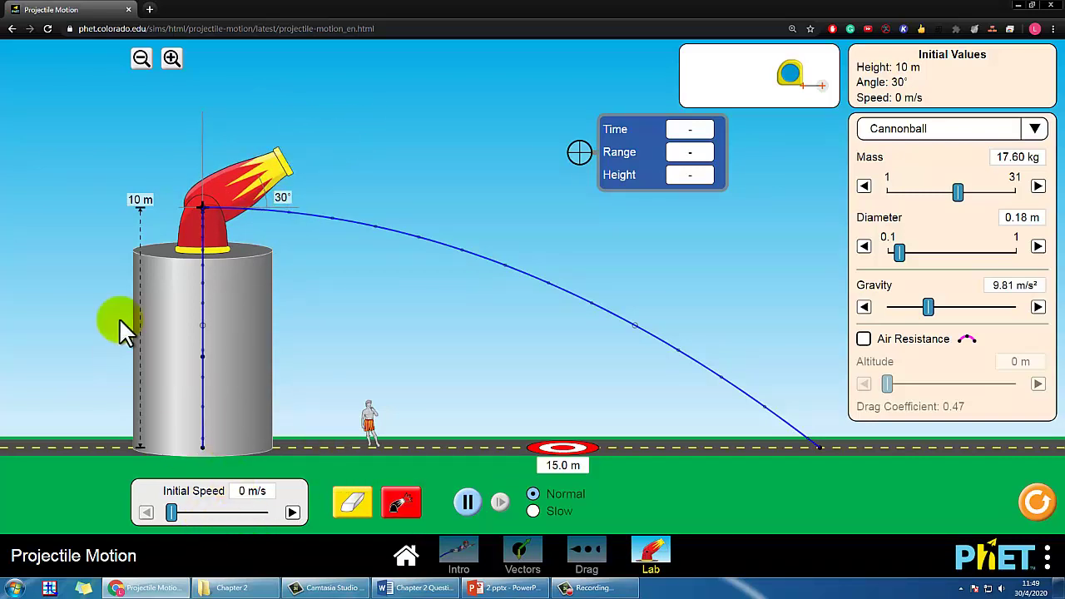
left_click(178, 508)
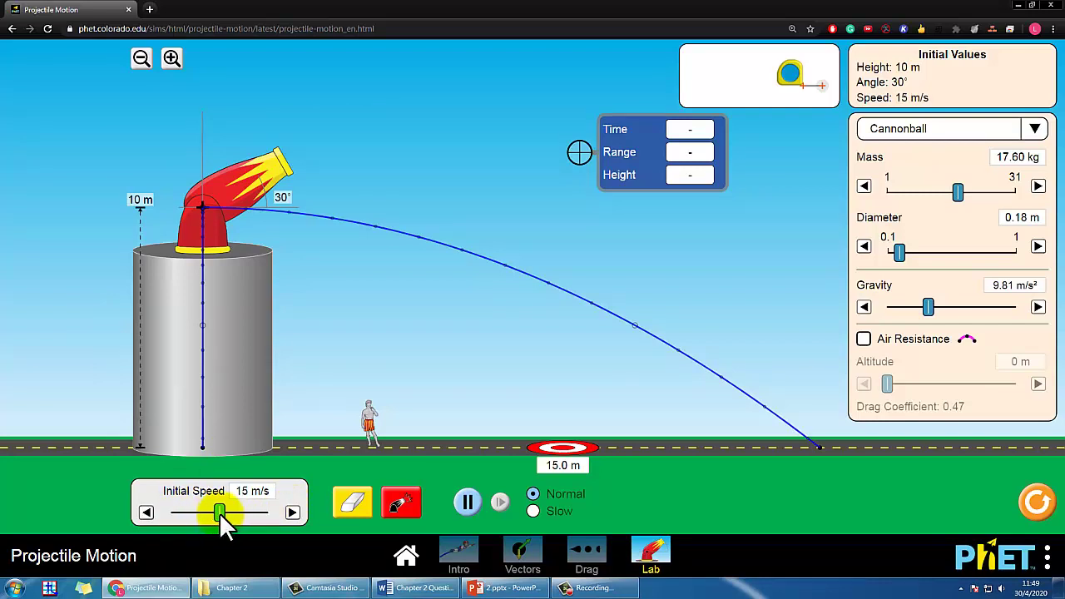
left_click(406, 510)
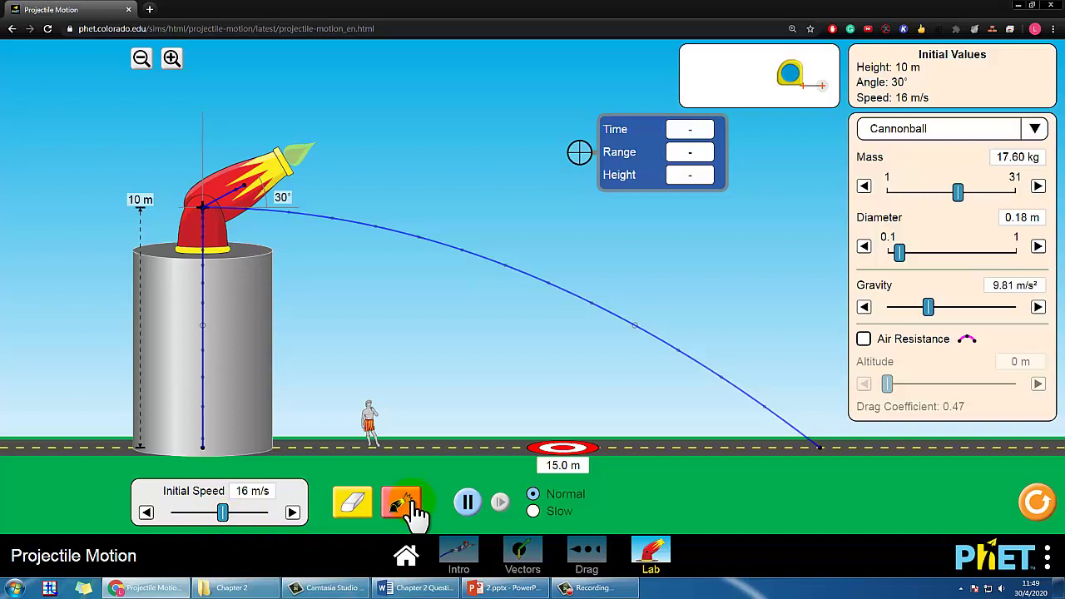
left_click(521, 176)
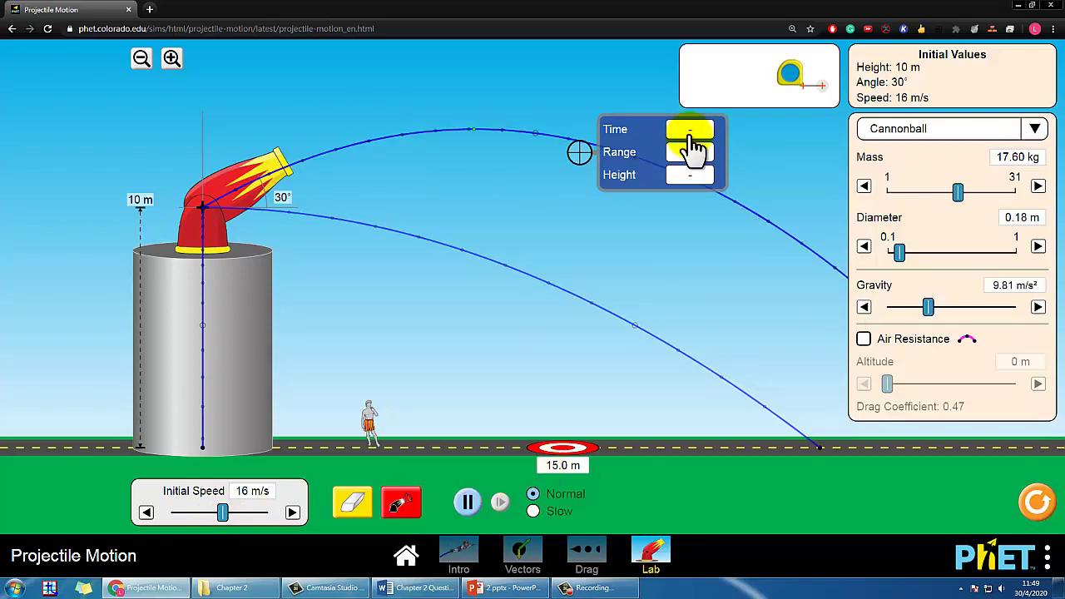
Measure a point just above the cannon barrel with the Time/Range/Height tool
left_click_drag(654, 147, 348, 116)
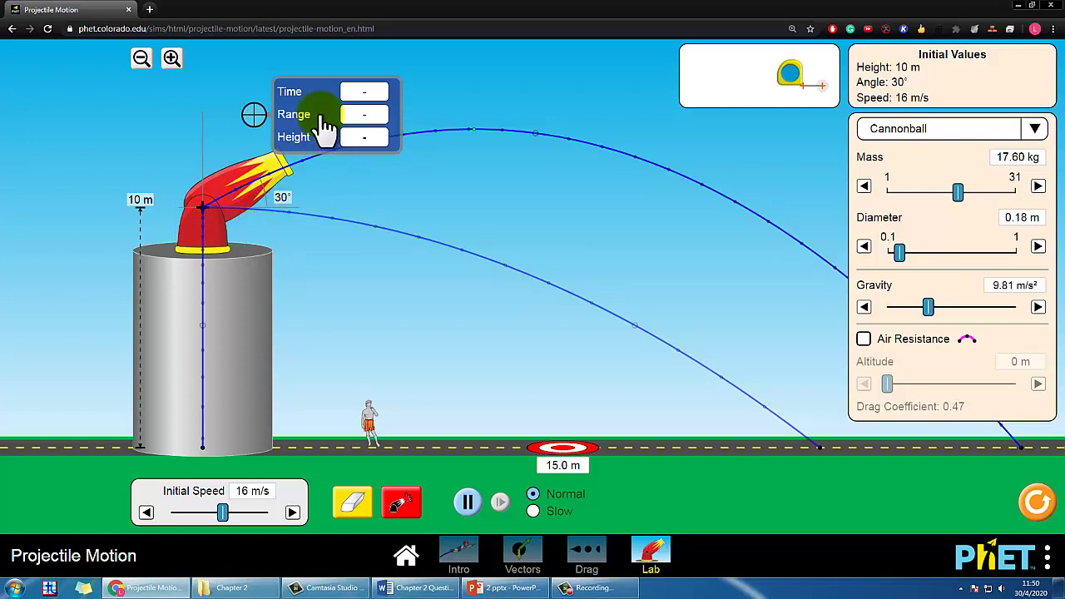
left_click_drag(325, 125, 304, 200)
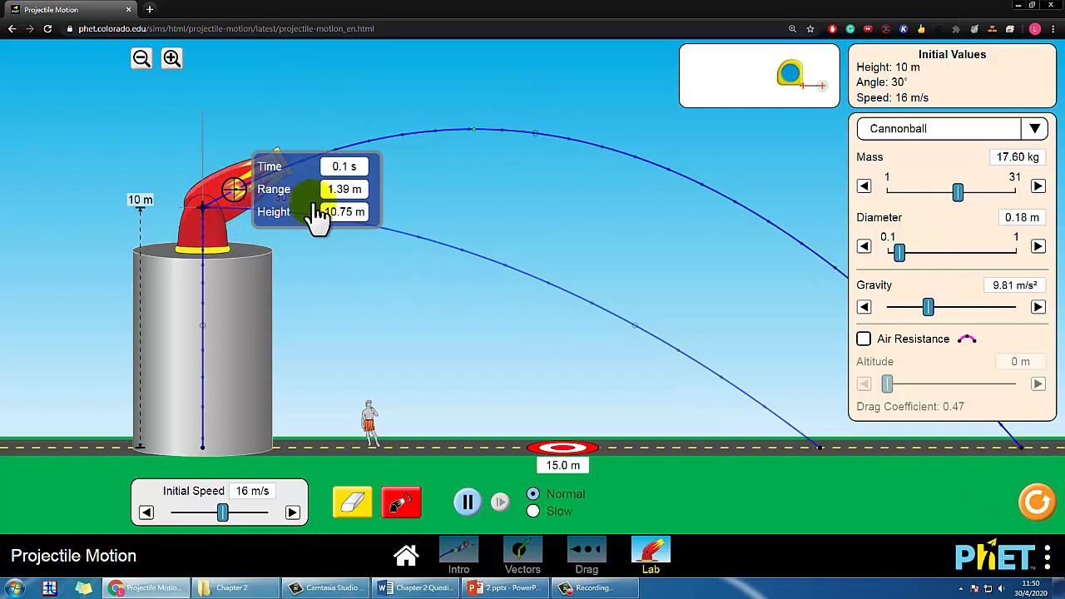
left_click_drag(315, 214, 312, 120)
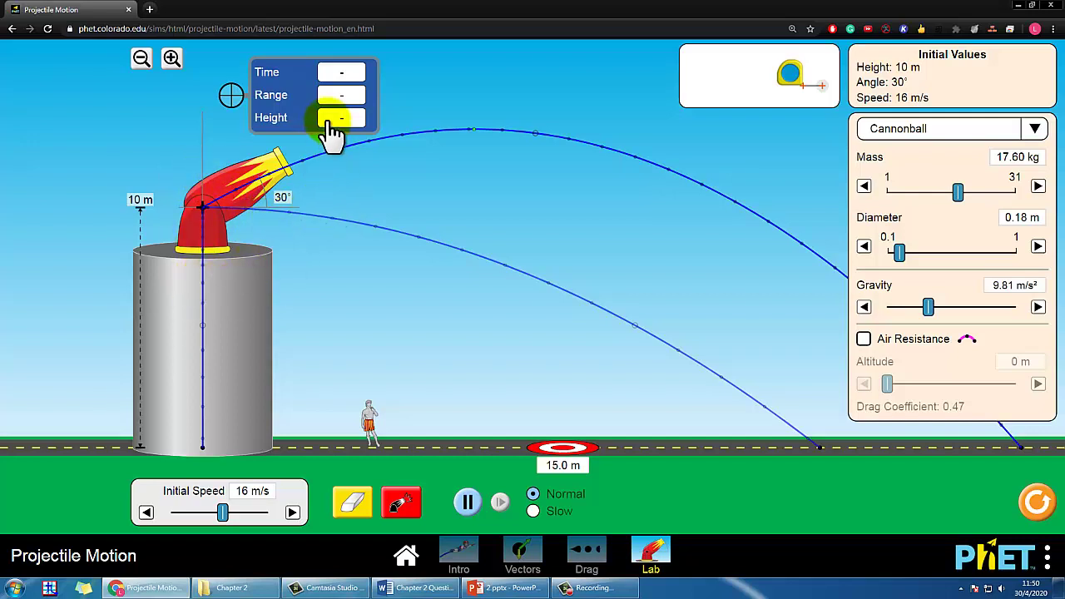
Level the barrel to 0° and reduce the initial speed to 0 m/s
left_click_drag(308, 193, 321, 213)
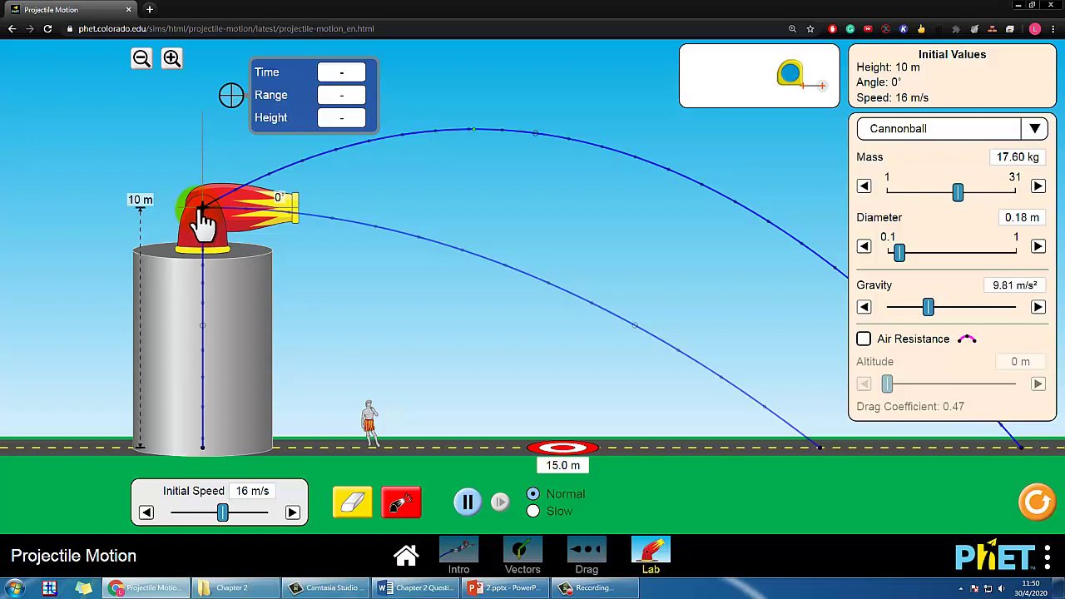
left_click(223, 514)
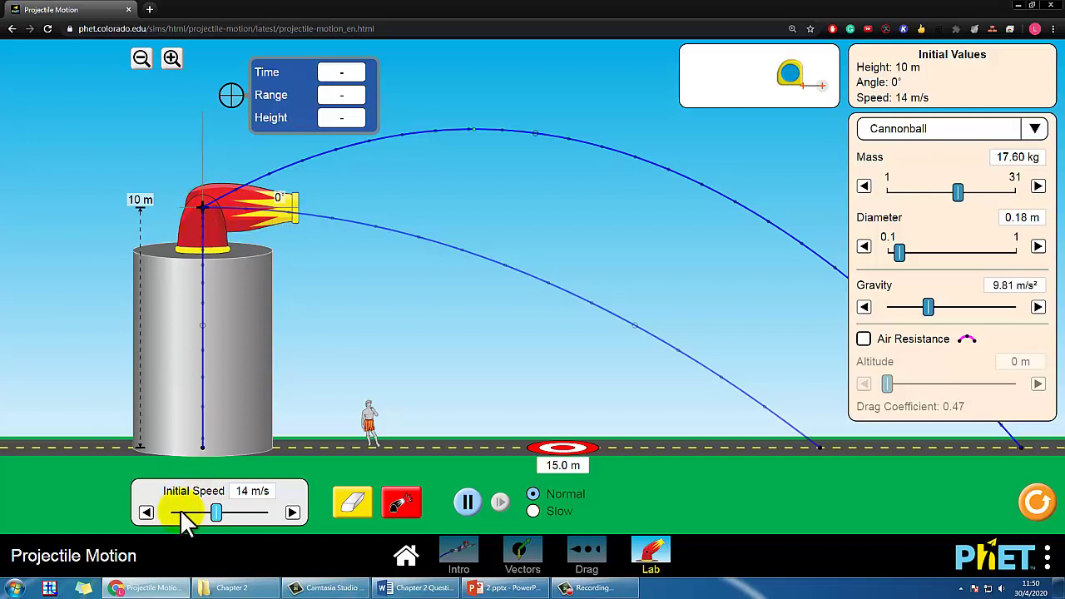
left_click_drag(179, 509, 213, 506)
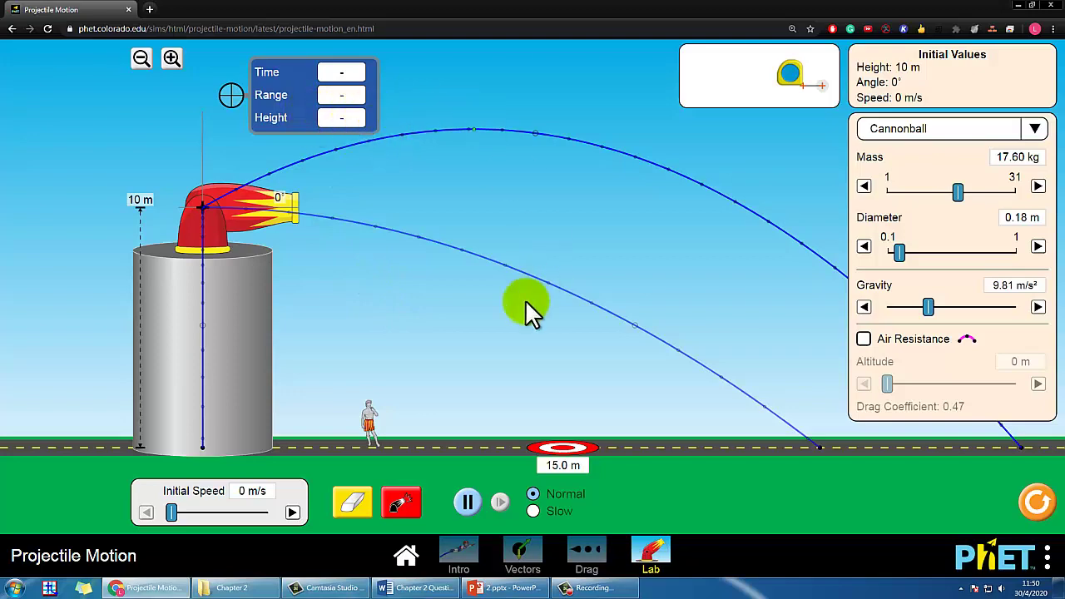
Switch to the 2.pptx PowerPoint deck and deselect the cannon diagram picture
left_click(506, 549)
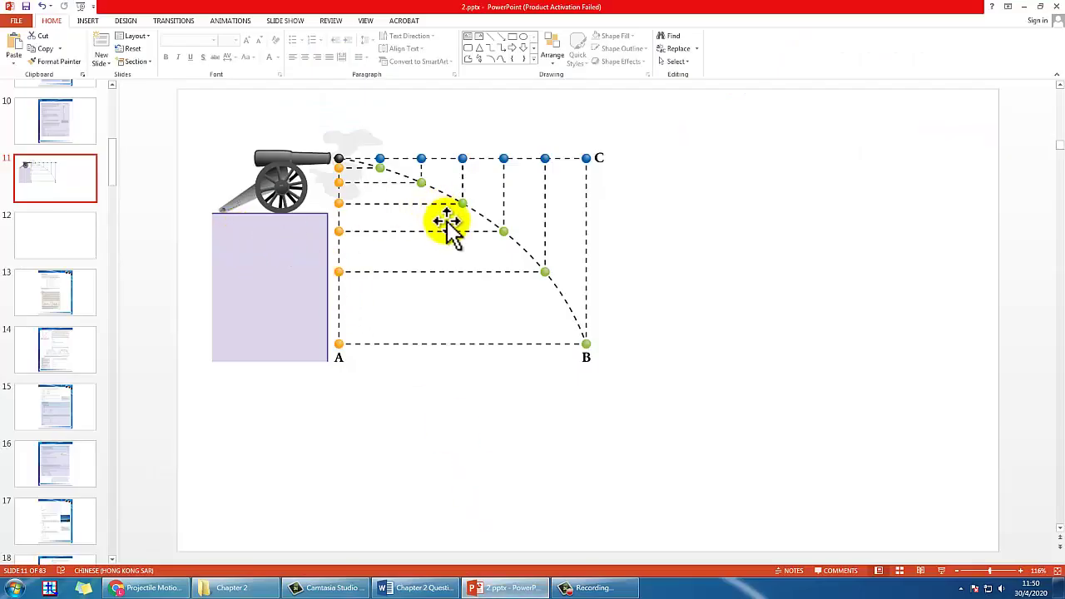
left_click_drag(447, 221, 441, 213)
left_click(752, 176)
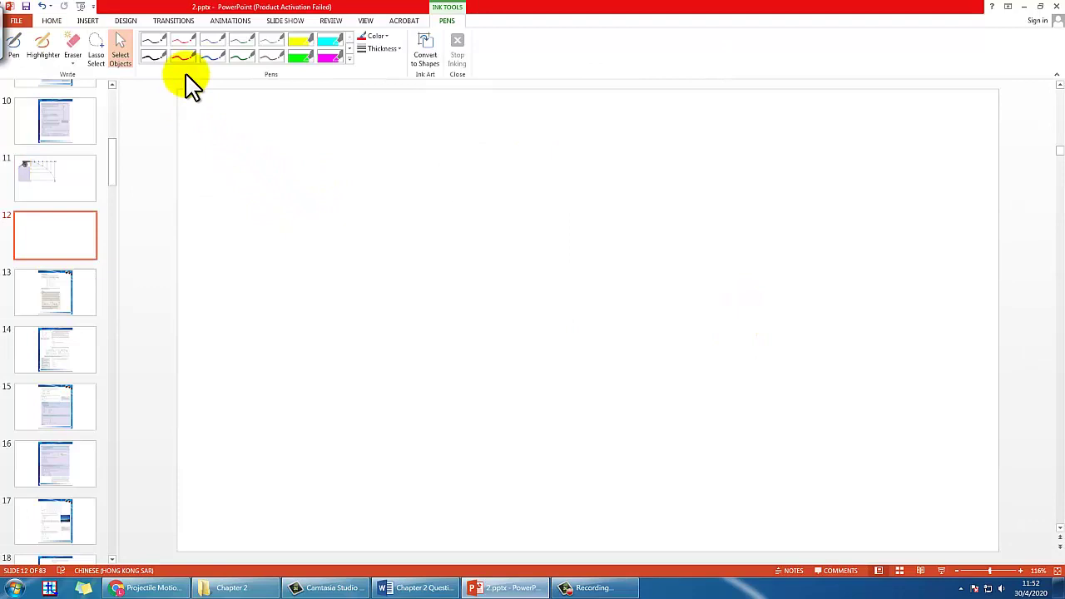
With the red pen, draw the launch velocity arrow and label it u
left_click(184, 57)
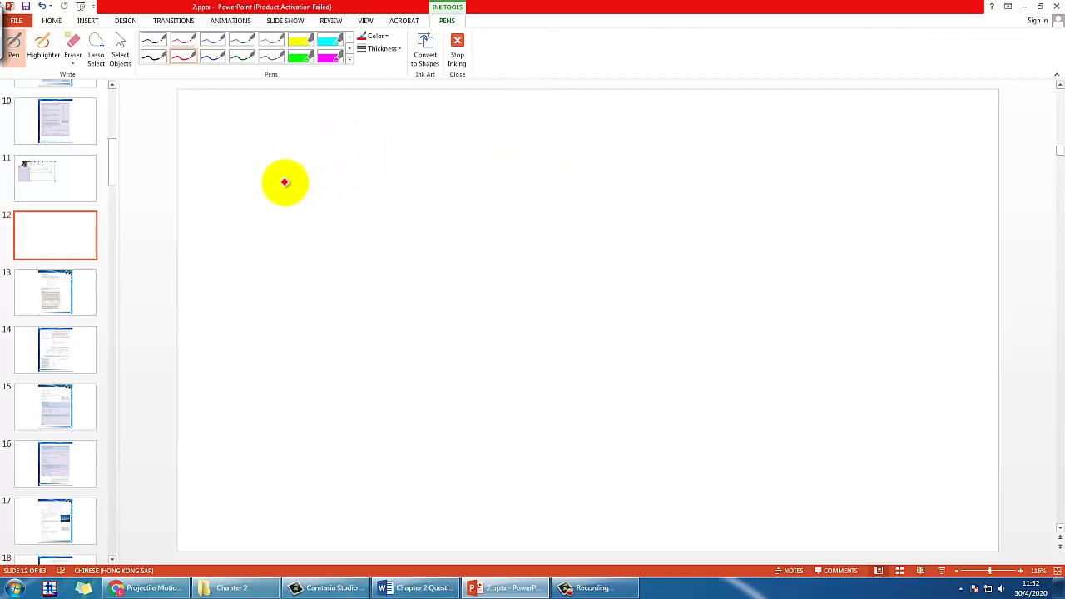
mouse_move(226, 206)
left_mouse_down()
mouse_move(314, 145)
mouse_move(319, 153)
mouse_move(307, 143)
left_mouse_up()
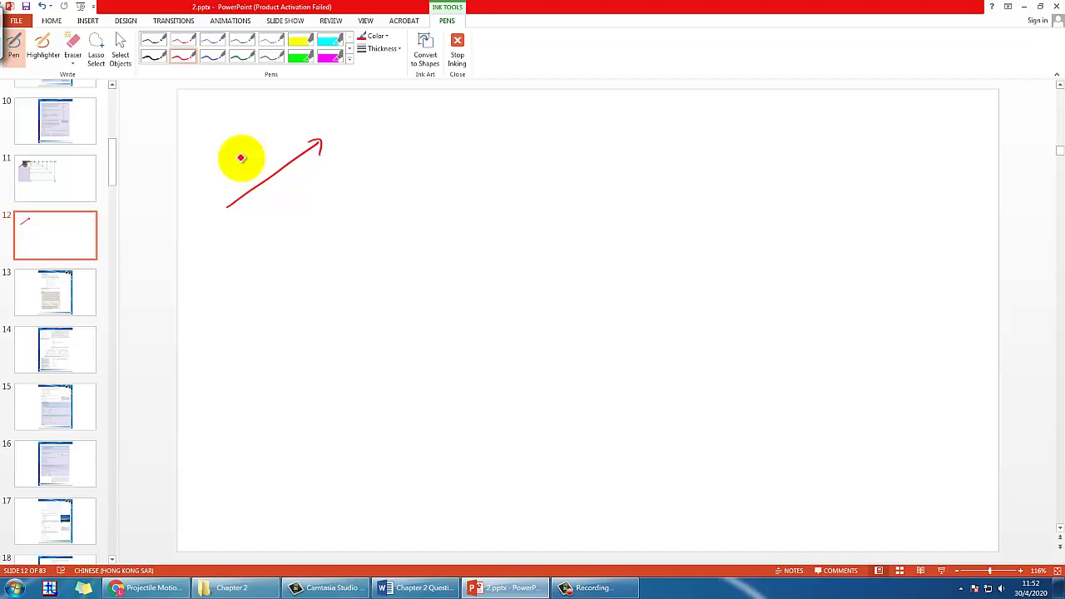
left_click_drag(225, 137, 239, 134)
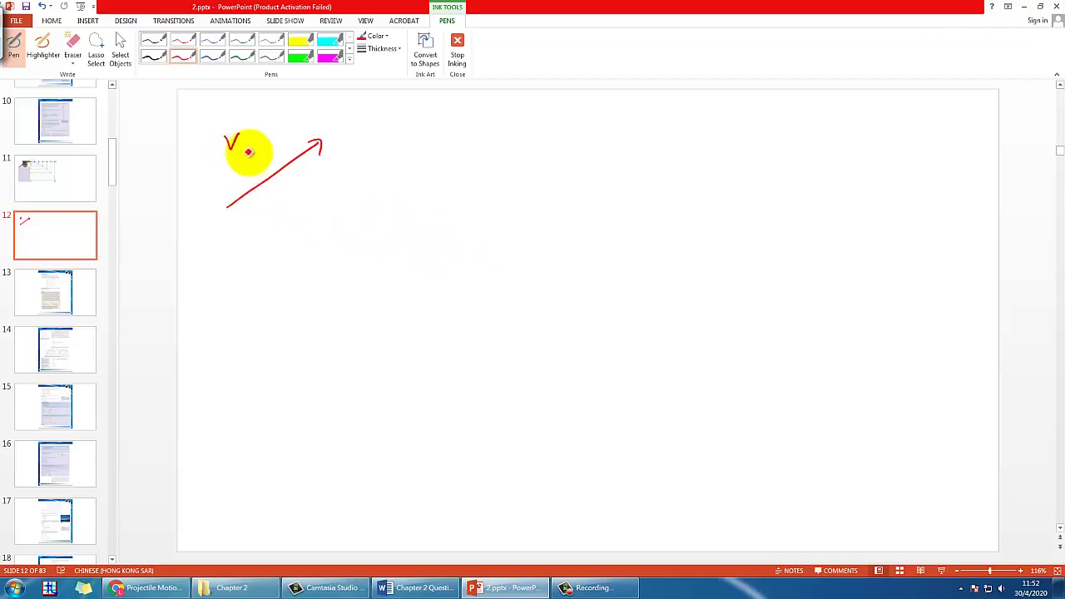
left_click(230, 140)
left_click_drag(219, 131, 242, 148)
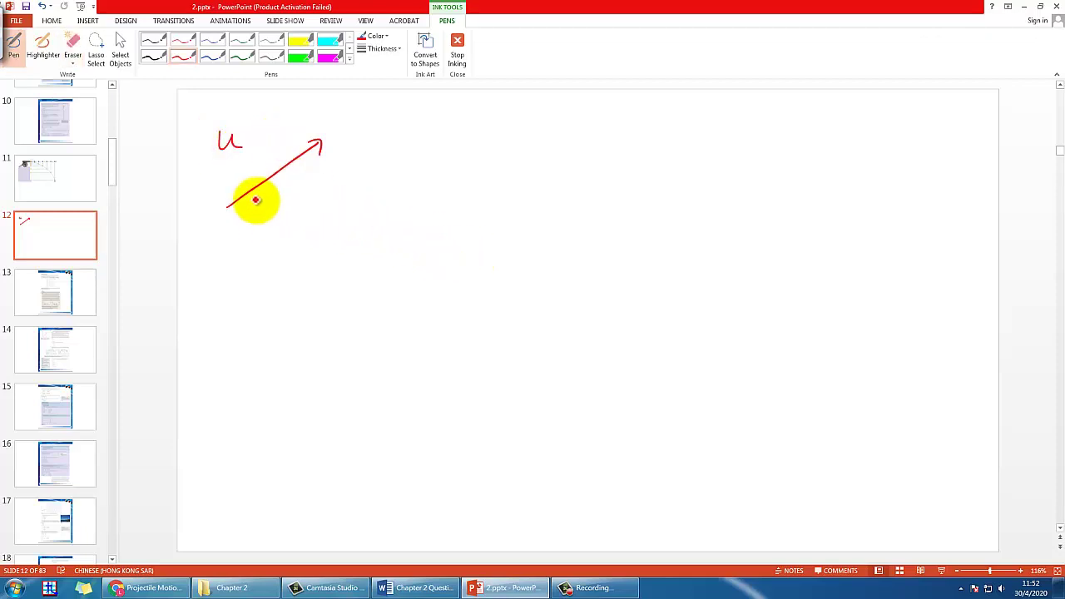
Add a dashed horizontal and angle θ, then circle u in green labelled 'vector'
mouse_move(256, 200)
left_mouse_down()
mouse_move(216, 207)
mouse_move(363, 202)
left_mouse_up()
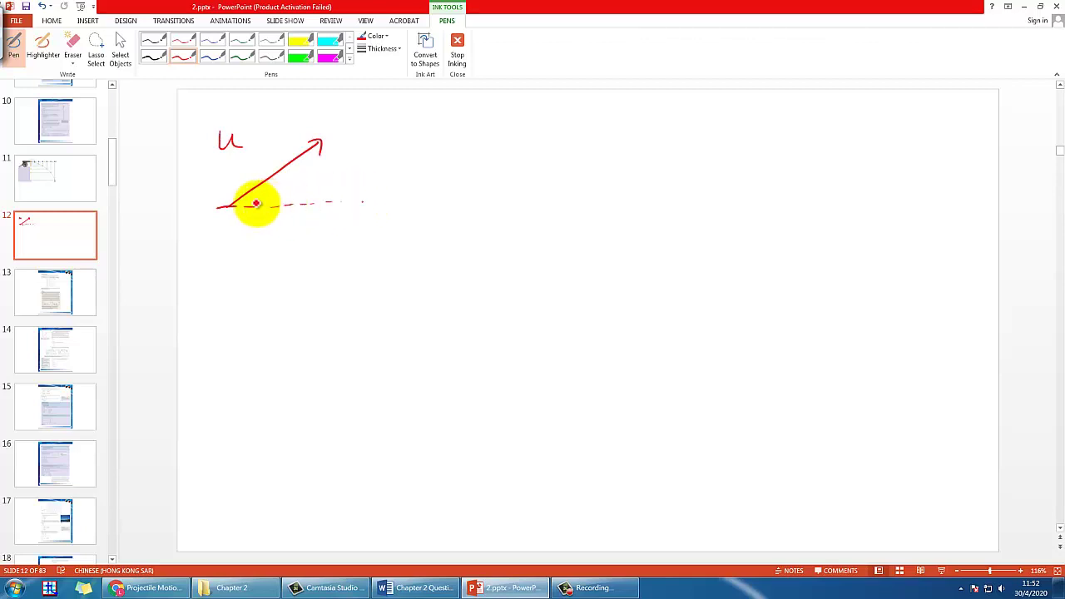
left_click_drag(231, 221, 224, 229)
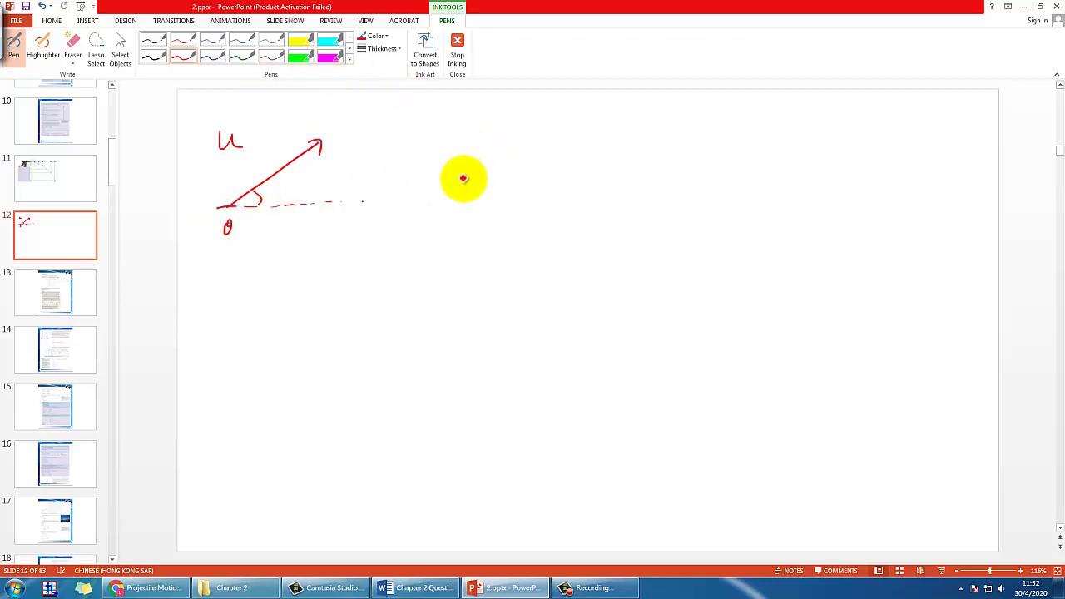
left_click(241, 56)
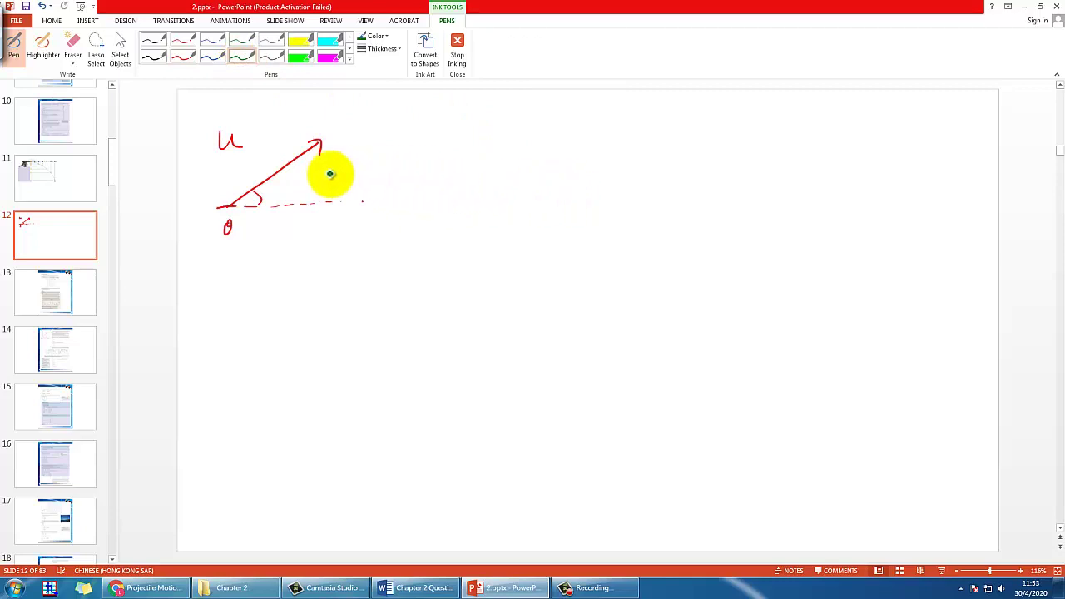
left_click_drag(212, 115, 341, 100)
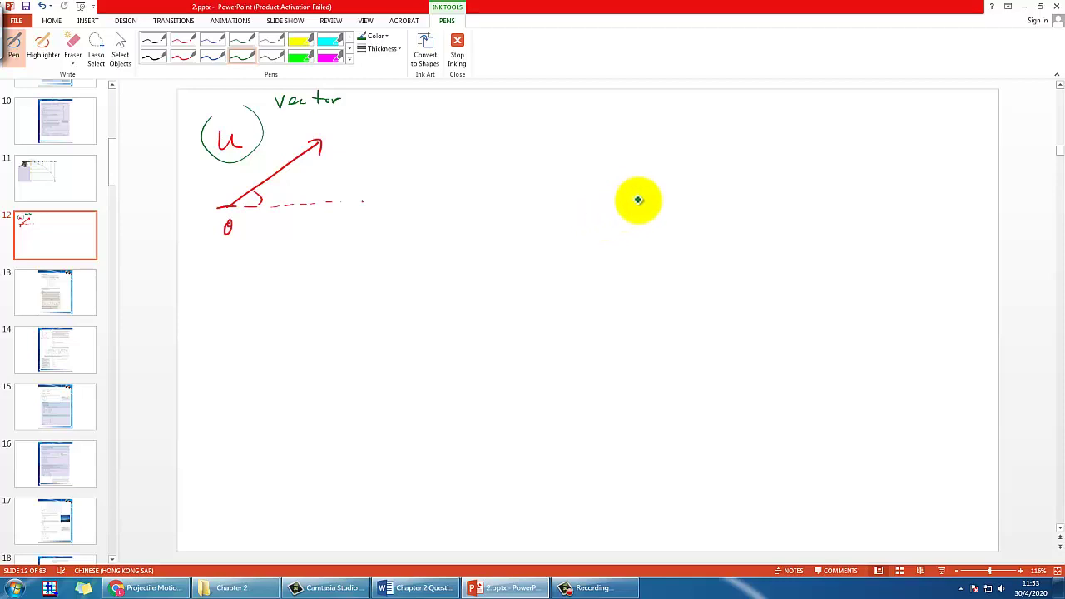
Write green headings 'horizontal' and 'vertical' and draw a green arrow along the dashed line
mouse_move(512, 108)
left_mouse_down()
mouse_move(522, 136)
mouse_move(615, 129)
mouse_move(607, 125)
mouse_move(649, 134)
left_mouse_up()
mouse_move(772, 118)
left_mouse_down()
mouse_move(811, 122)
mouse_move(831, 106)
mouse_move(825, 116)
mouse_move(844, 110)
mouse_move(900, 129)
left_mouse_up()
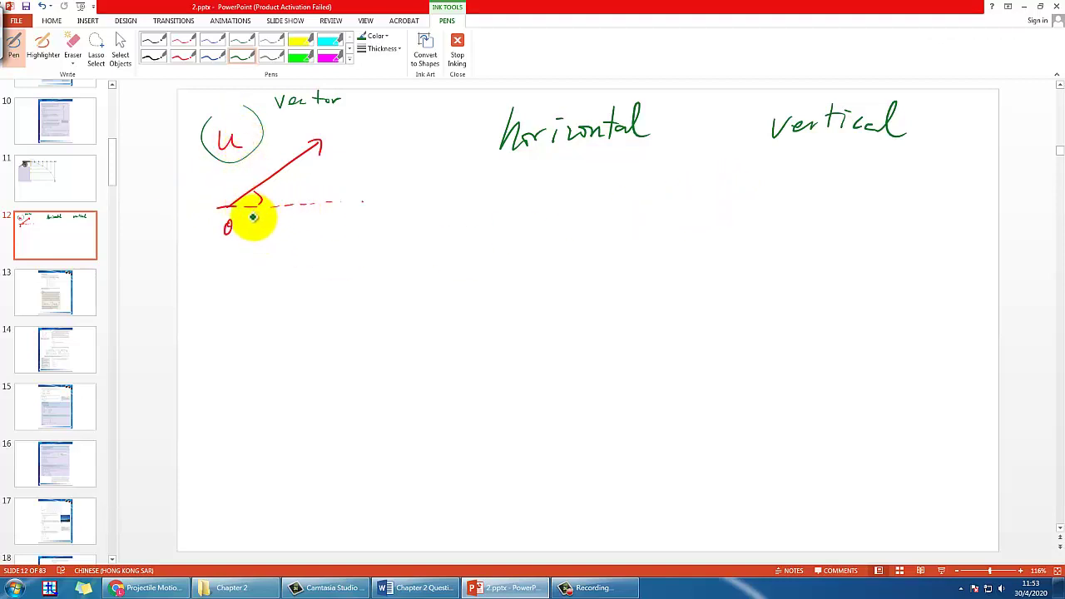
left_click_drag(232, 208, 327, 206)
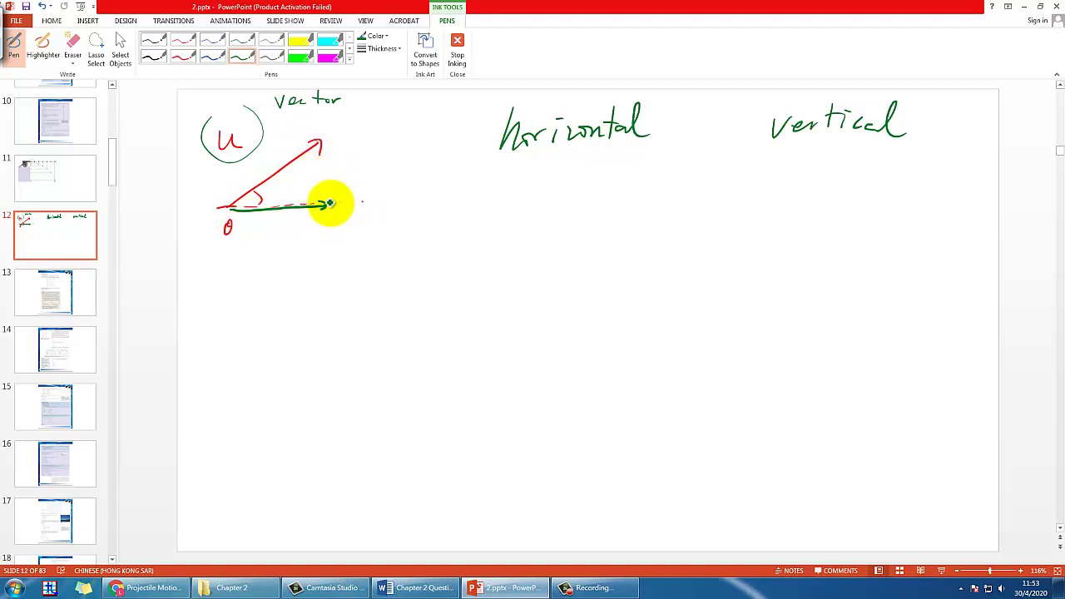
Draw the vertical component arrow and label the components ux and uy
mouse_move(329, 203)
left_mouse_down()
mouse_move(327, 150)
mouse_move(335, 162)
left_mouse_up()
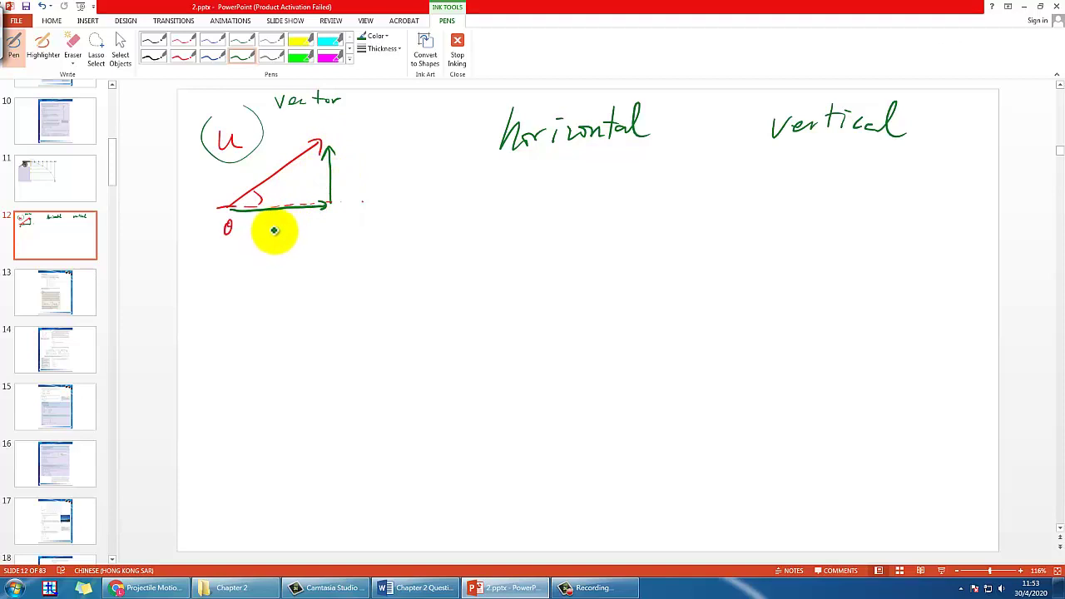
left_click_drag(271, 216, 301, 234)
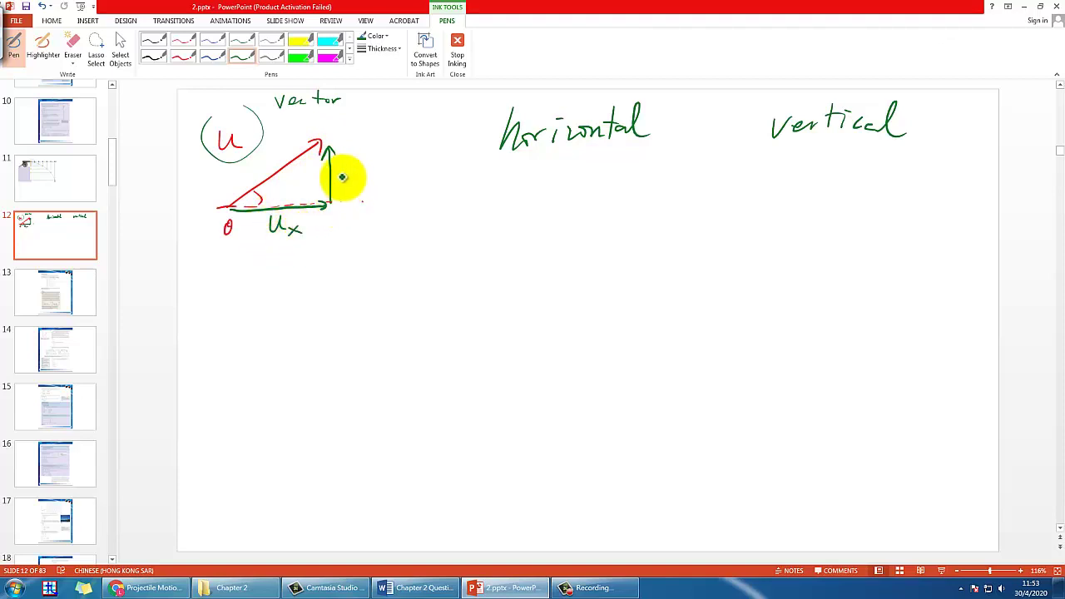
mouse_move(341, 171)
left_mouse_down()
mouse_move(359, 180)
mouse_move(361, 198)
left_mouse_up()
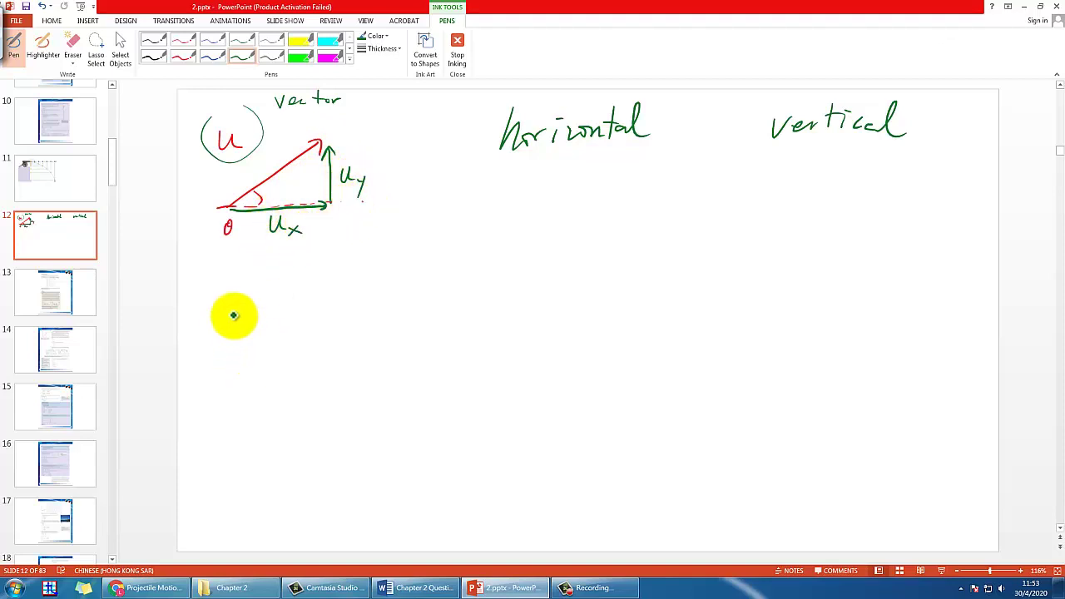
Write ux = u cos θ and uy = u sin θ below the diagram
mouse_move(204, 297)
left_mouse_down()
mouse_move(247, 322)
mouse_move(266, 297)
left_mouse_up()
mouse_move(251, 307)
left_mouse_down()
mouse_move(299, 293)
mouse_move(340, 299)
mouse_move(357, 282)
mouse_move(380, 301)
left_mouse_up()
mouse_move(201, 356)
left_mouse_down()
mouse_move(233, 366)
mouse_move(223, 391)
left_mouse_up()
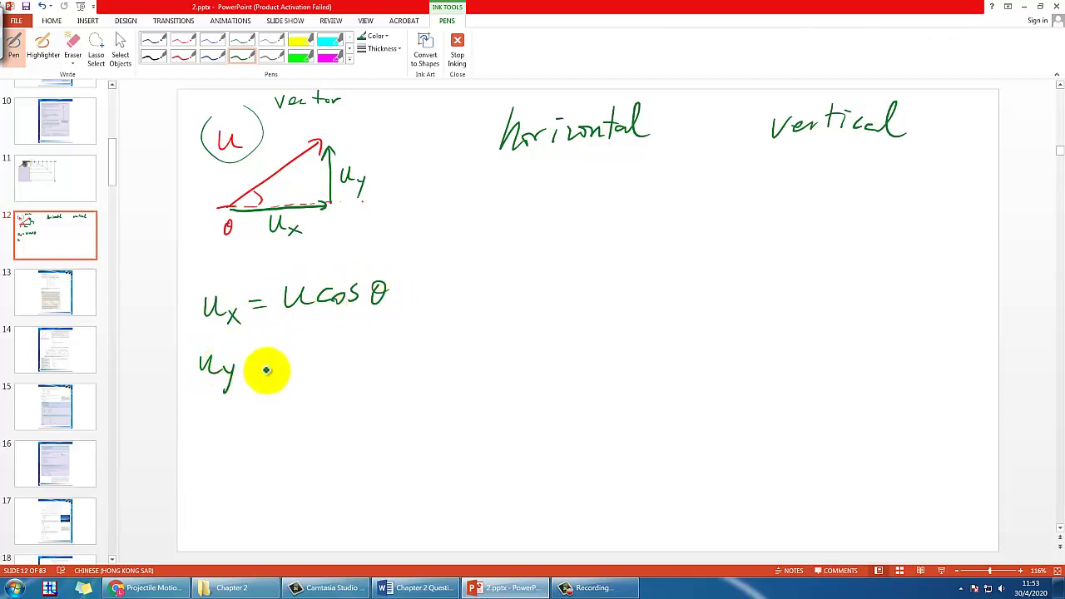
left_click_drag(254, 352, 266, 351)
mouse_move(254, 360)
left_mouse_down()
mouse_move(296, 344)
mouse_move(375, 353)
left_mouse_up()
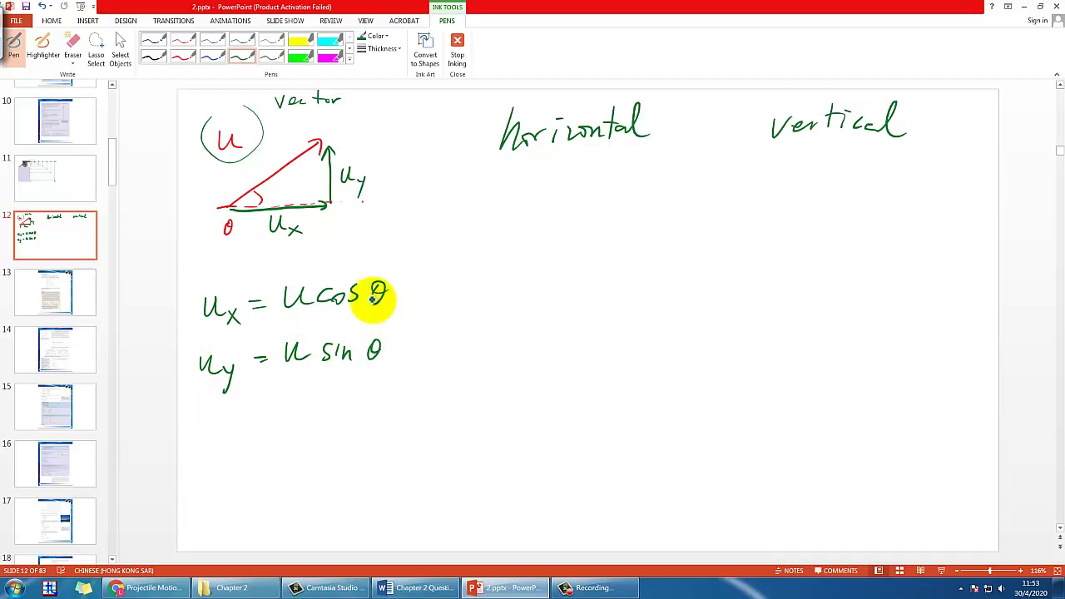
Highlight both equations in yellow and wavy-underline cos θ and sin θ in blue
left_click(300, 42)
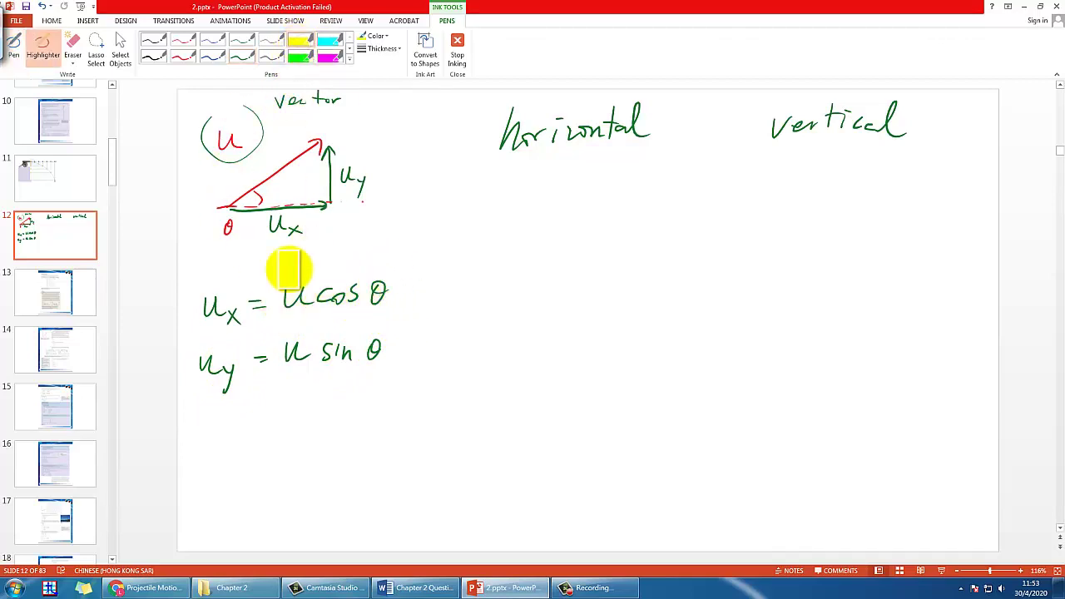
left_click_drag(200, 320, 389, 295)
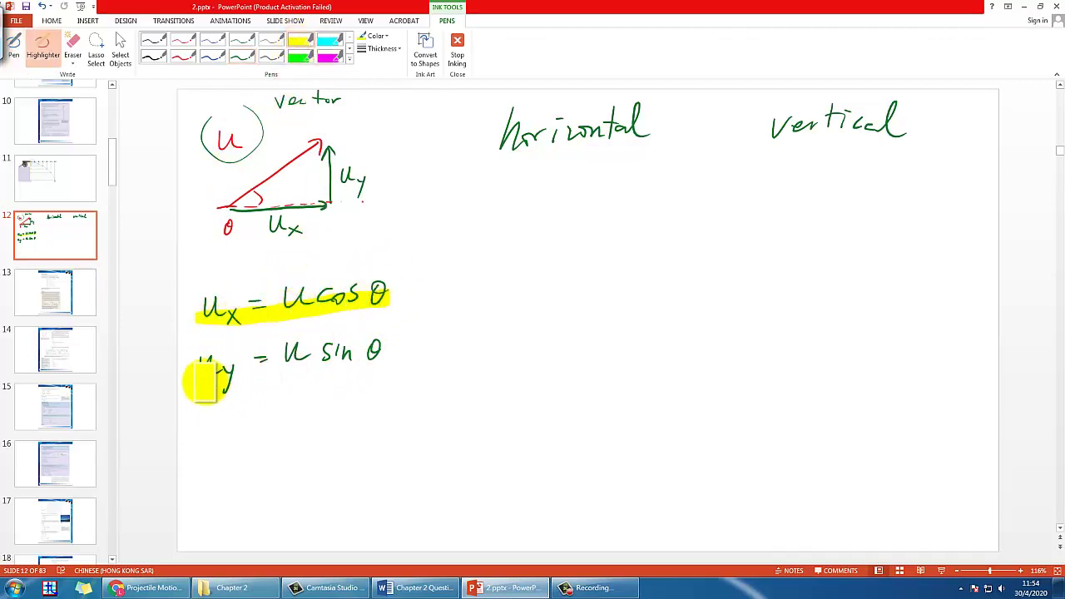
left_click_drag(204, 381, 277, 366)
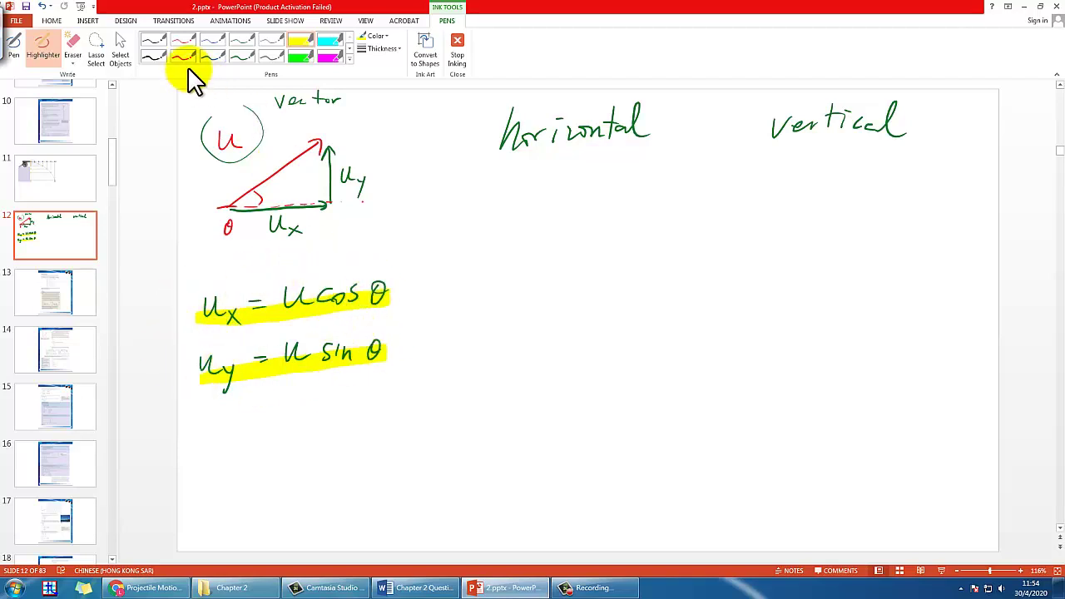
left_click(214, 58)
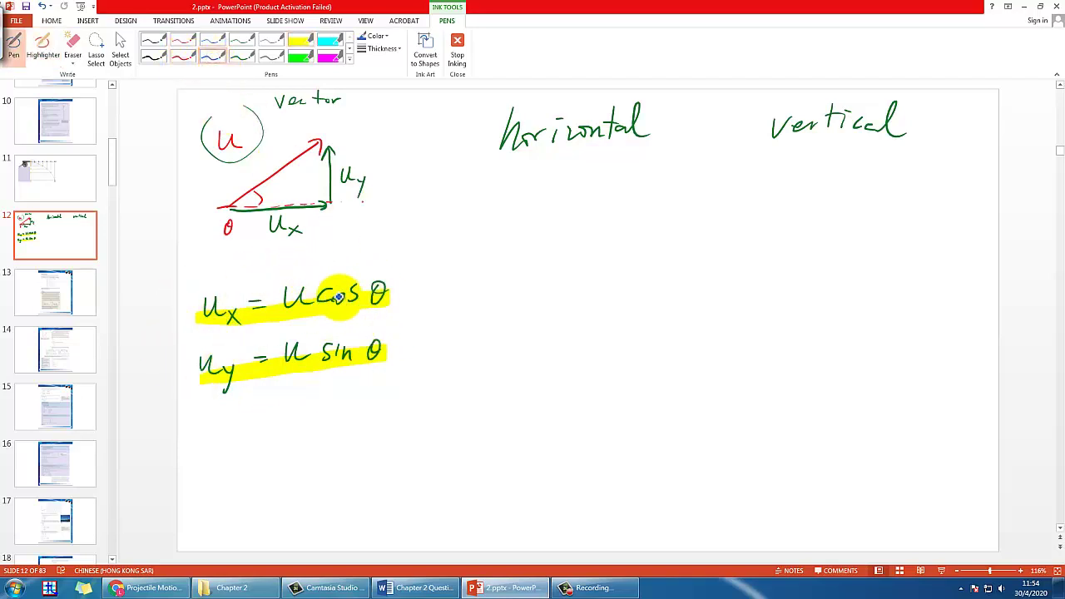
left_click_drag(314, 317, 385, 309)
left_click_drag(324, 374, 391, 365)
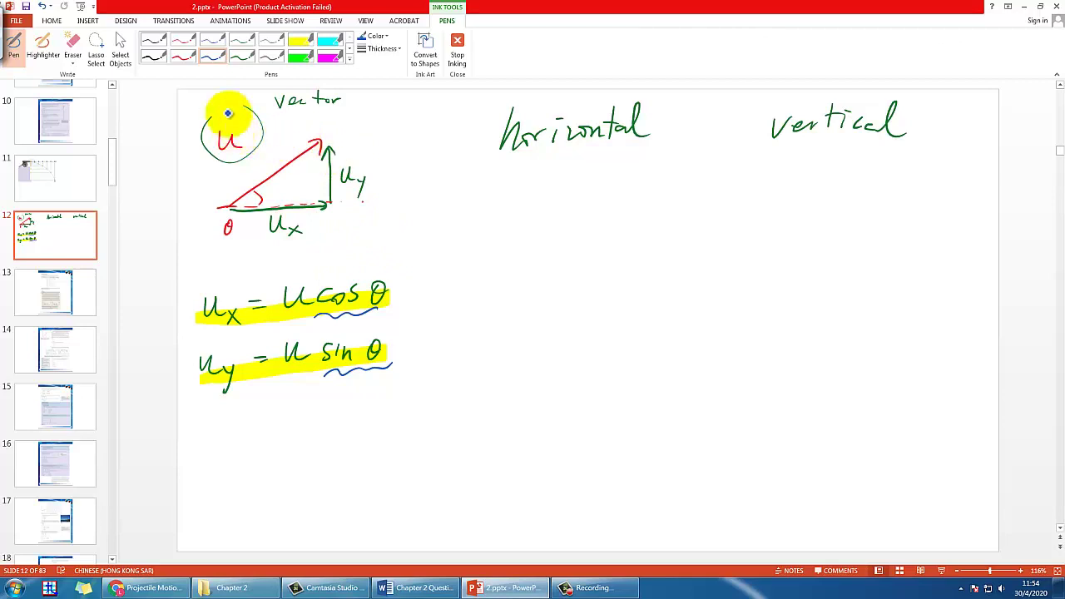
Box the triangle in blue, add a curved arrow, and label sides b and c
mouse_move(185, 101)
left_mouse_down()
mouse_move(196, 219)
mouse_move(241, 252)
mouse_move(379, 249)
mouse_move(374, 117)
left_mouse_up()
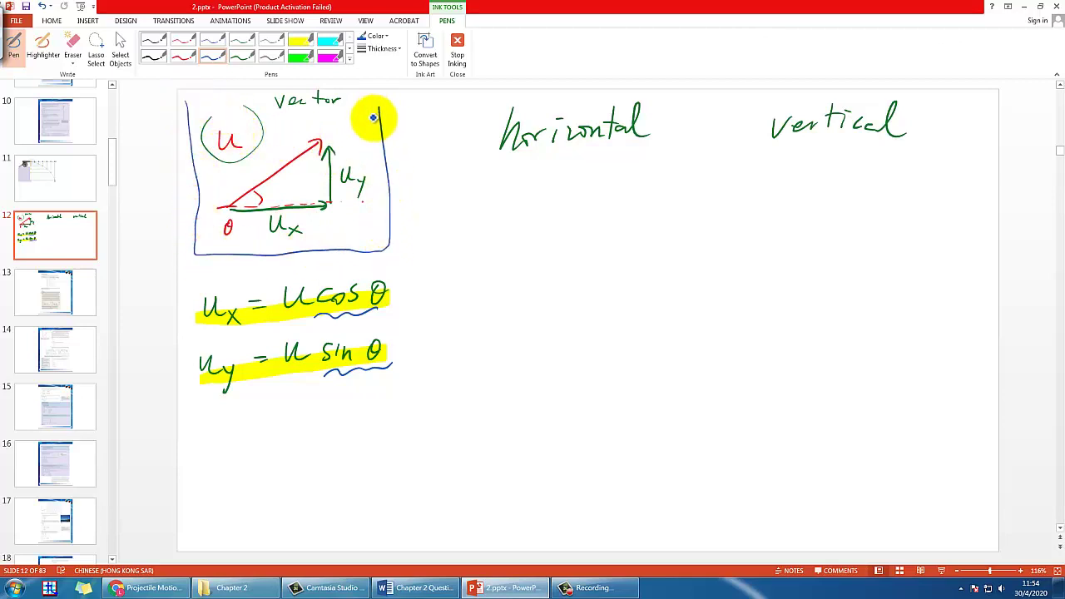
mouse_move(374, 224)
left_mouse_down()
mouse_move(425, 257)
mouse_move(415, 308)
mouse_move(368, 394)
mouse_move(383, 403)
left_mouse_up()
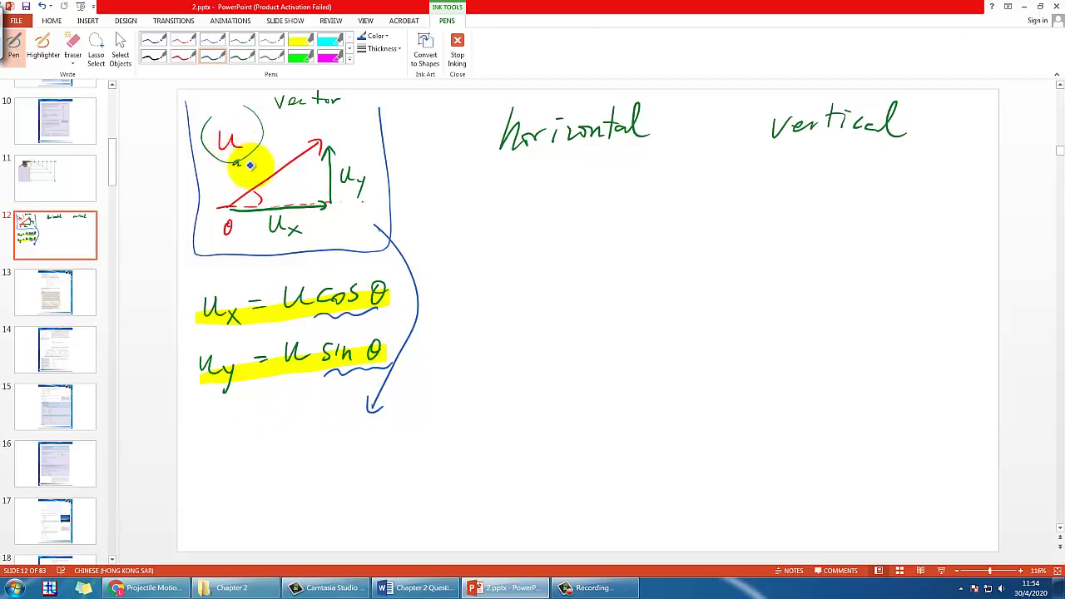
left_click_drag(285, 240, 283, 249)
left_click_drag(348, 201, 344, 209)
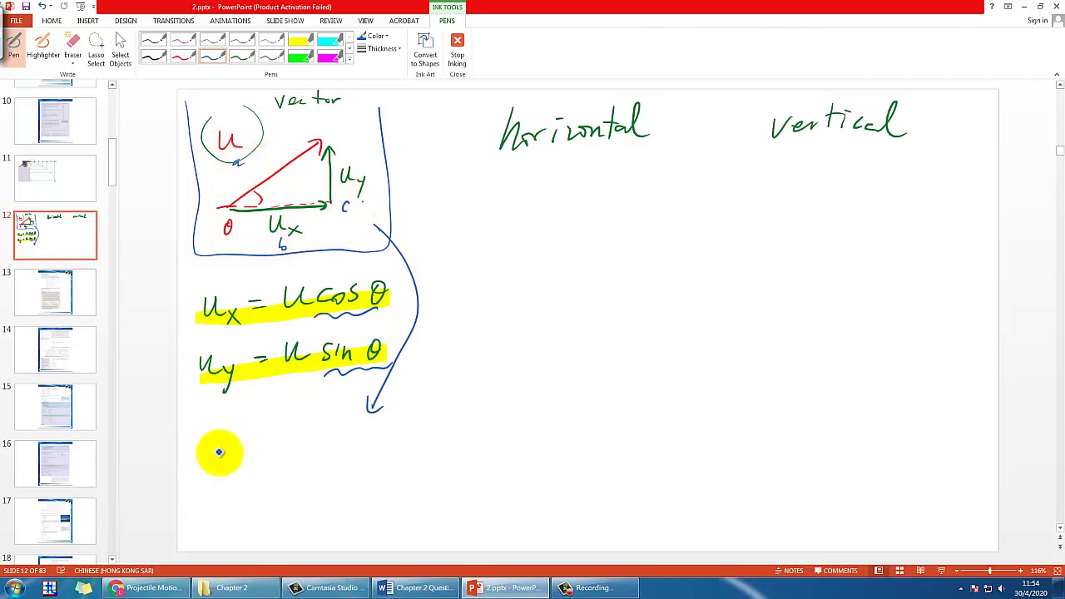
Write cos θ = b/a = ux/u in blue ink on a new line
left_click_drag(254, 450, 264, 449)
left_click_drag(280, 446, 291, 451)
mouse_move(316, 416)
left_mouse_down()
mouse_move(324, 440)
mouse_move(307, 446)
mouse_move(346, 444)
left_mouse_up()
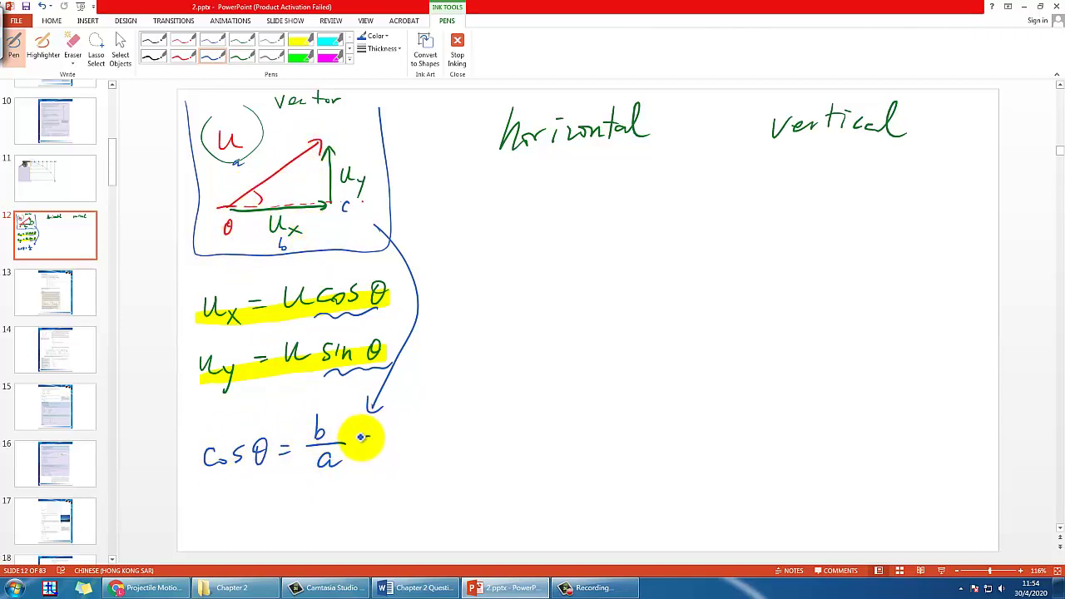
left_click_drag(361, 444, 374, 444)
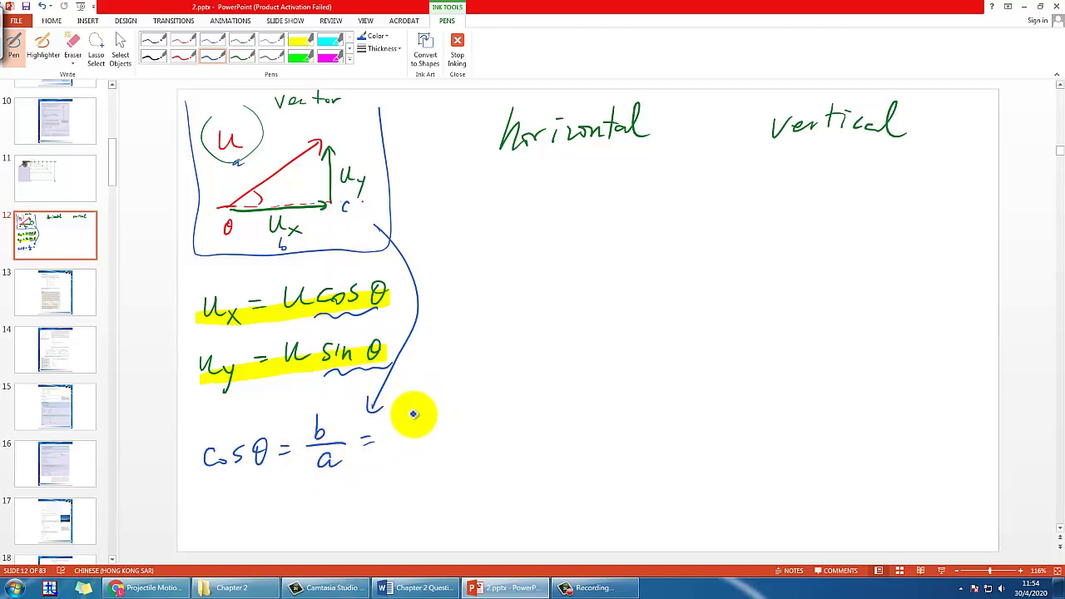
mouse_move(405, 409)
left_mouse_down()
mouse_move(443, 436)
mouse_move(429, 460)
left_mouse_up()
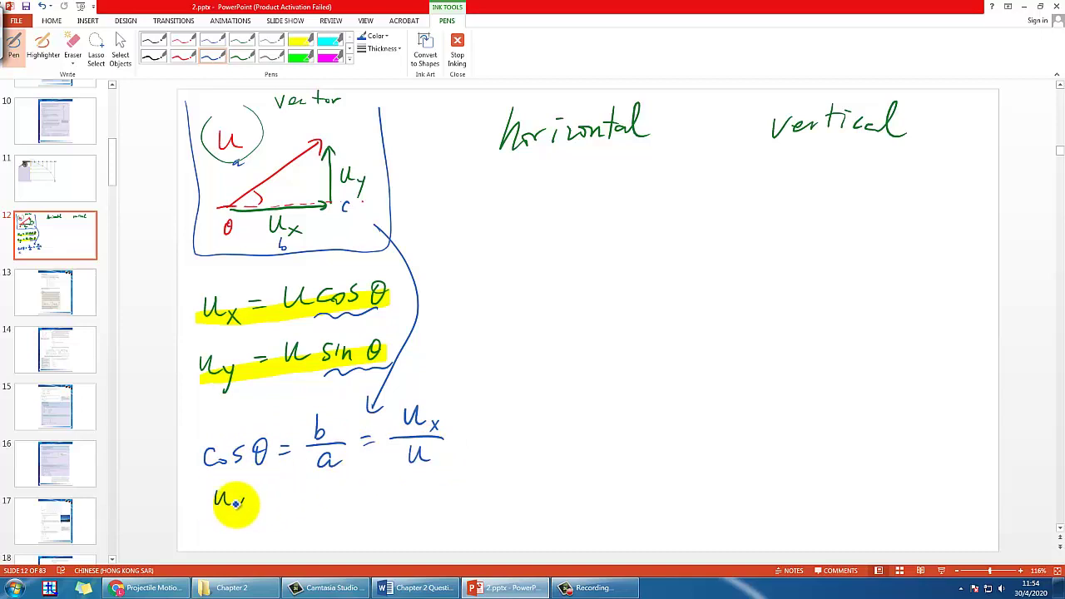
Write the result ux = u cos θ on the line below
left_click_drag(237, 501, 243, 508)
mouse_move(243, 498)
left_mouse_down()
mouse_move(236, 508)
mouse_move(268, 493)
left_mouse_up()
left_click_drag(260, 499, 326, 503)
left_click_drag(336, 496, 358, 497)
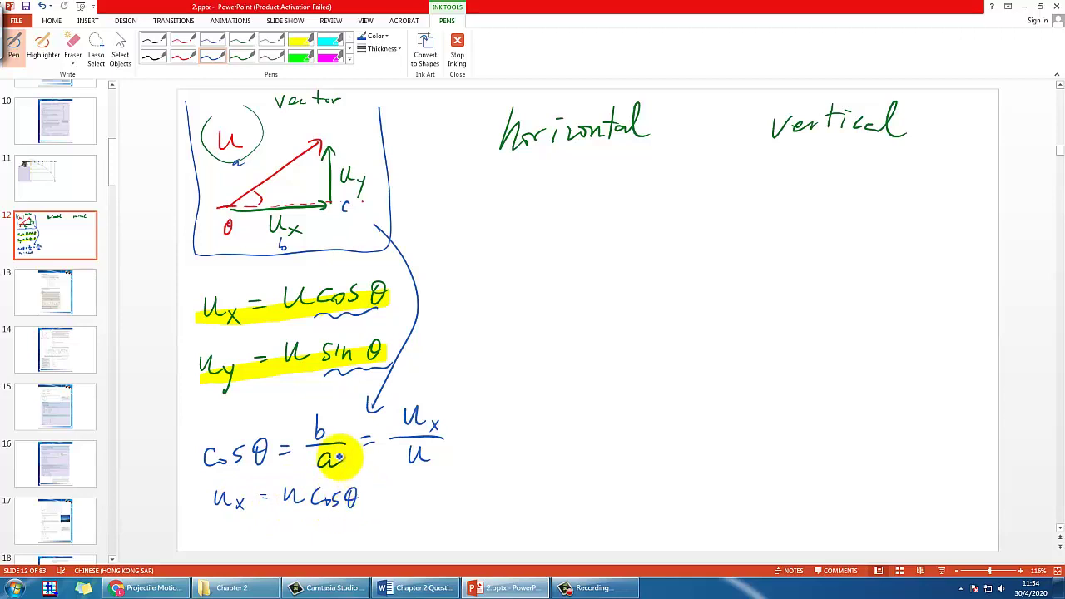
Label the top equation 1, bracket ux = u cos θ back to it, and draw a vertical divider
left_click_drag(183, 292, 179, 321)
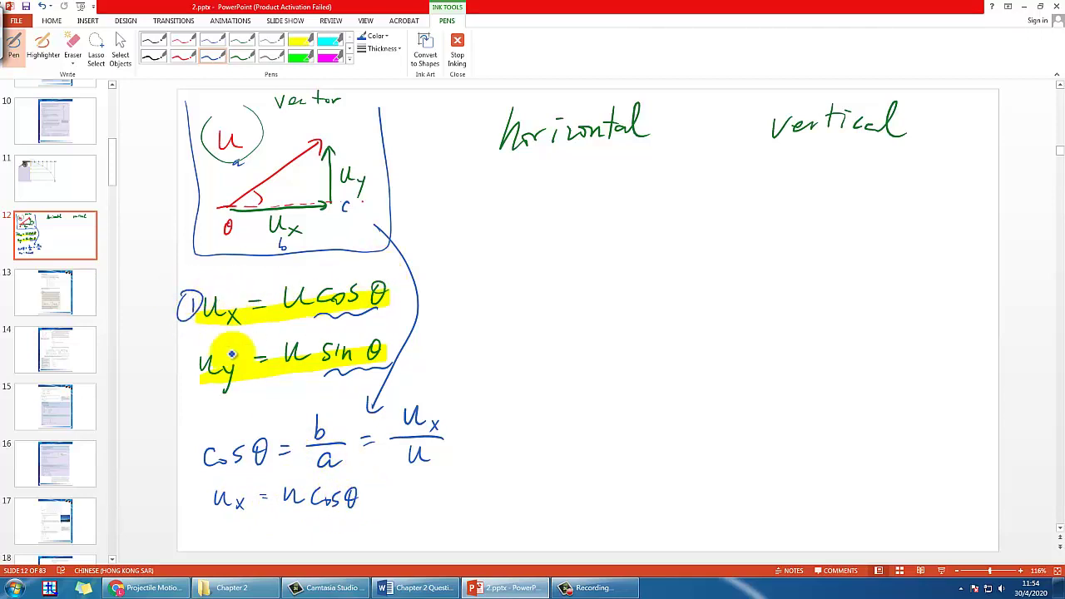
mouse_move(199, 496)
left_mouse_down()
mouse_move(175, 385)
mouse_move(179, 334)
mouse_move(197, 338)
left_mouse_up()
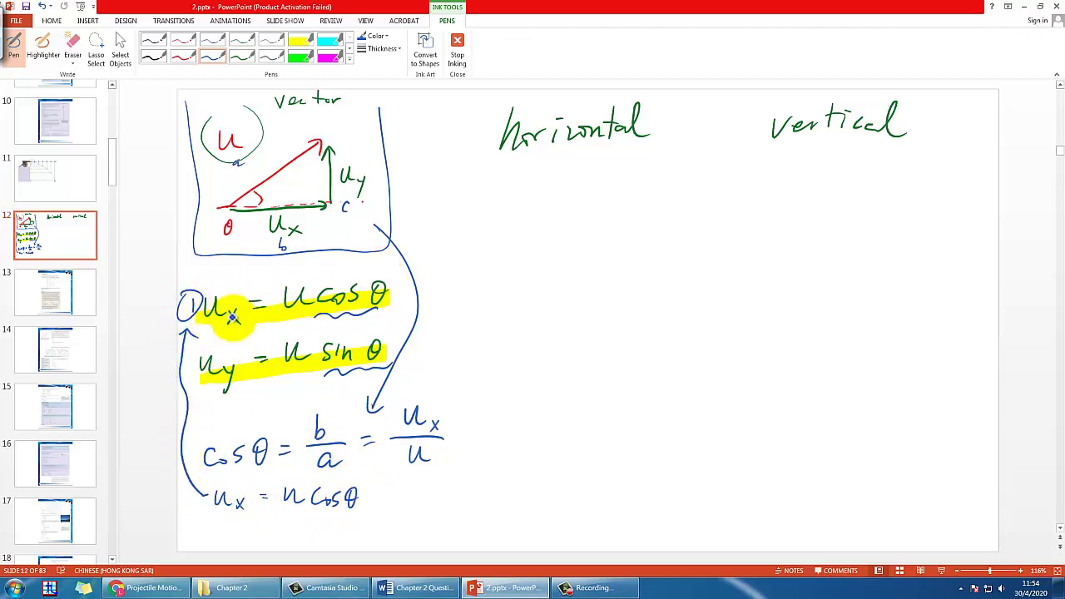
left_click_drag(456, 403, 454, 549)
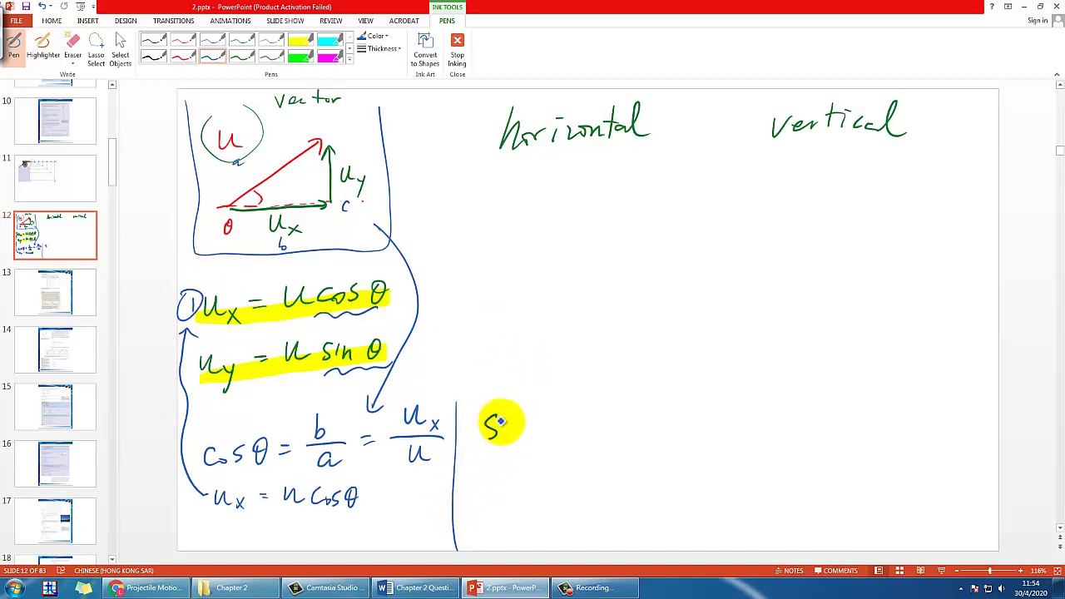
Write sin θ = c/a = uy/u right of the divider and link it to the highlighted uy equation
left_click_drag(535, 423, 546, 422)
left_click_drag(534, 430, 547, 429)
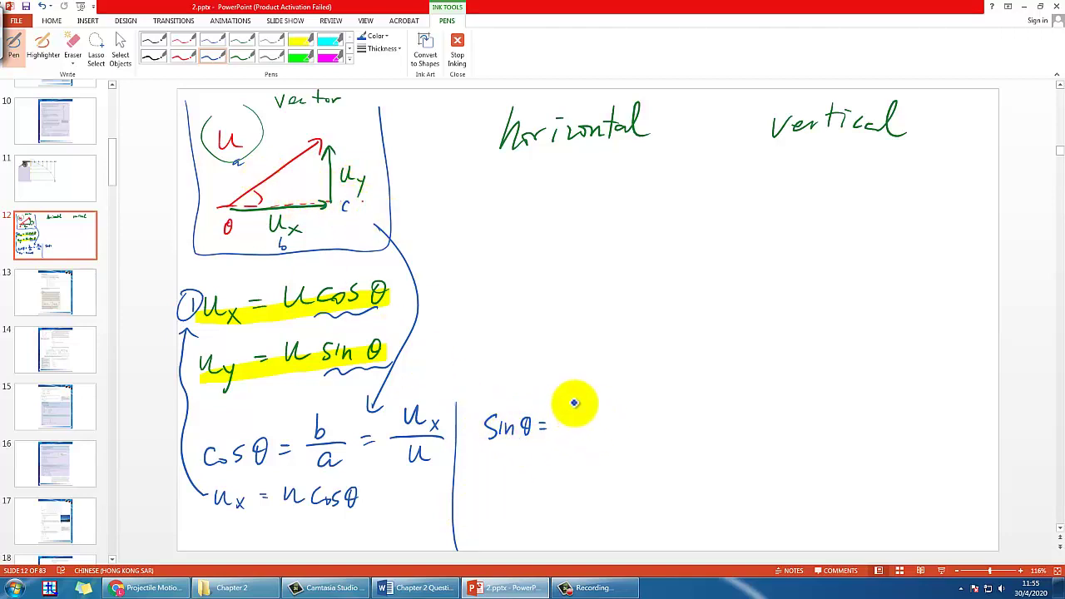
left_click_drag(572, 428, 608, 420)
mouse_move(596, 427)
left_mouse_down()
mouse_move(637, 413)
mouse_move(649, 421)
left_mouse_up()
left_click_drag(617, 426, 657, 424)
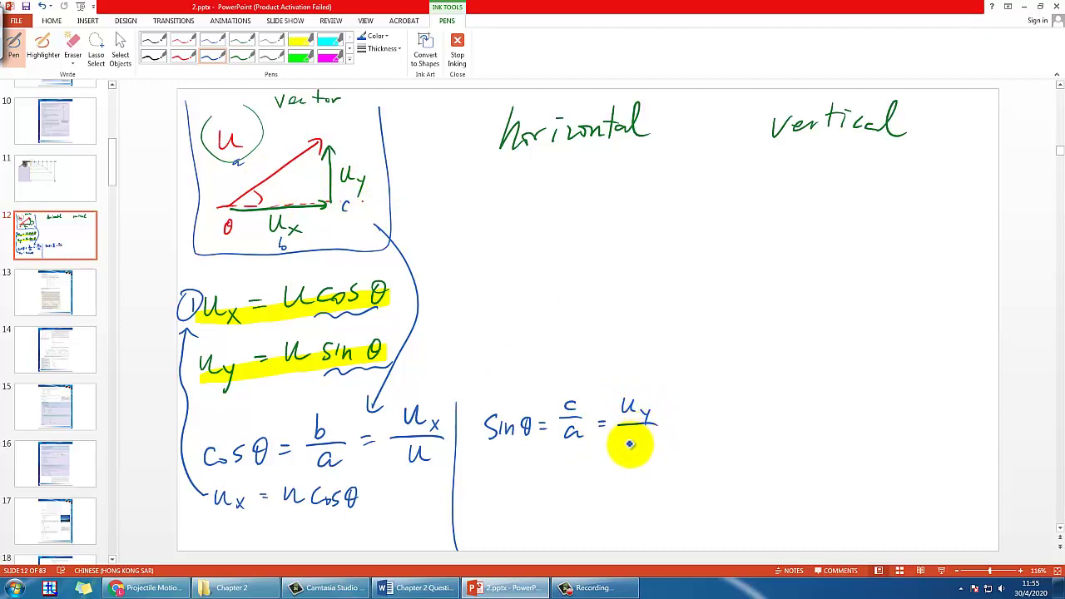
mouse_move(479, 416)
left_mouse_down()
mouse_move(471, 392)
mouse_move(392, 344)
left_mouse_up()
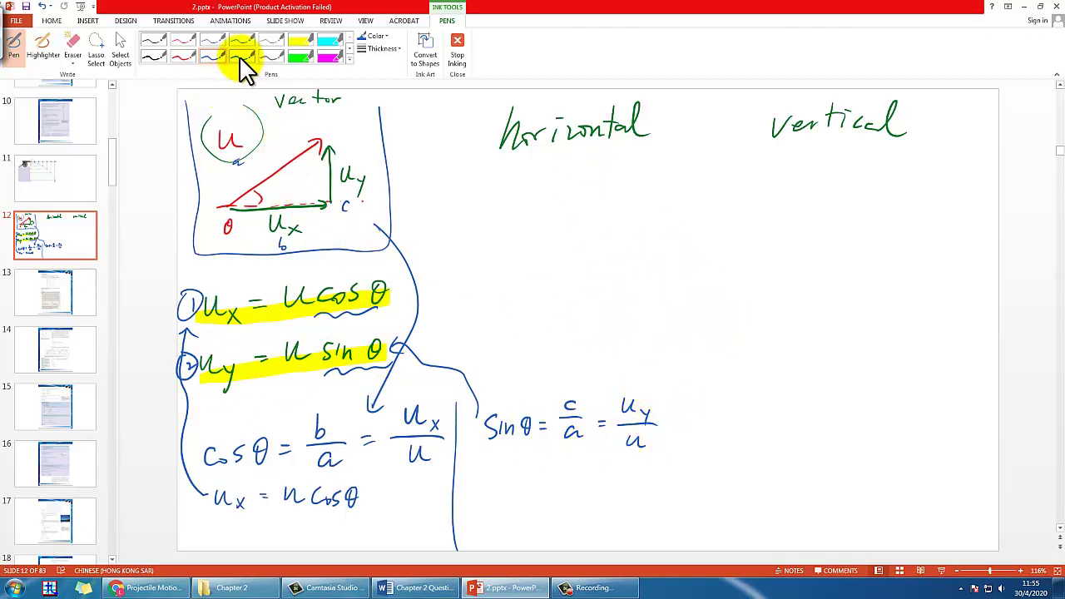
Underline the Horizontal and vertical headings with the red pen
left_click(182, 54)
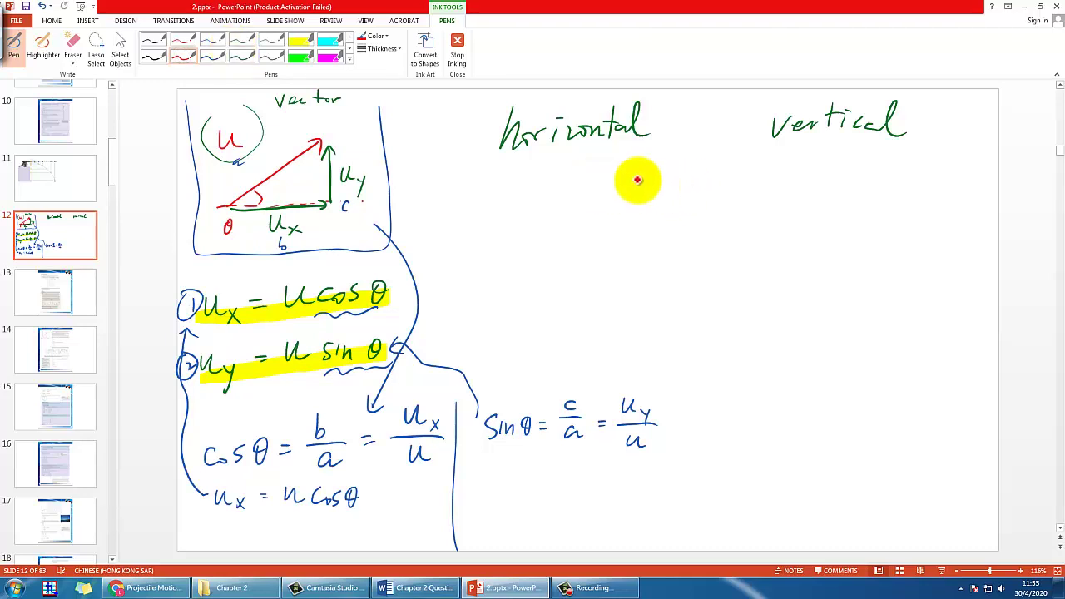
left_click_drag(497, 155, 666, 155)
left_click_drag(756, 156, 913, 164)
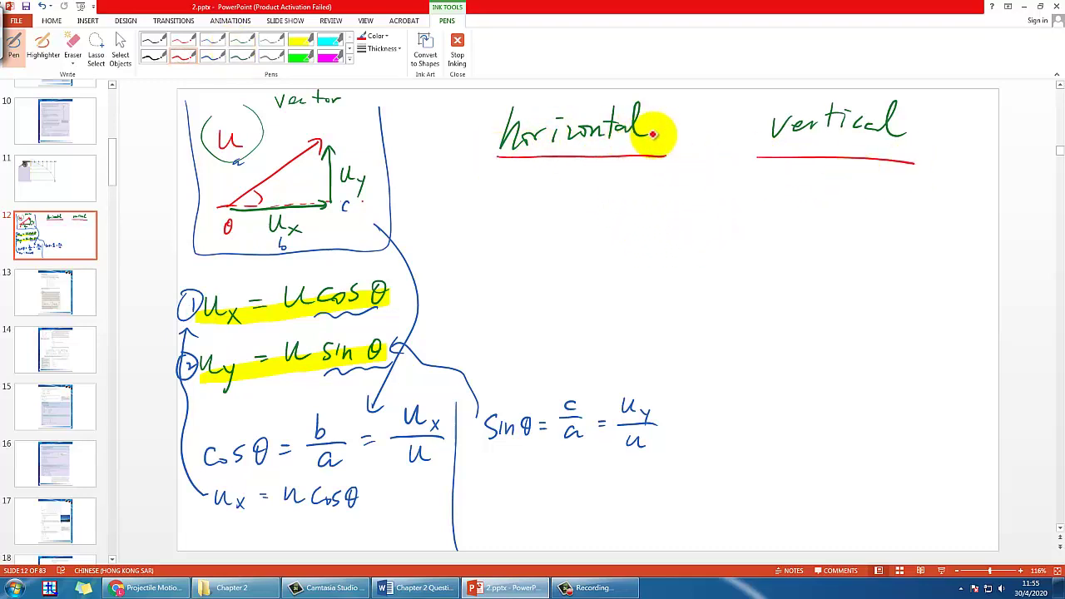
left_click_drag(505, 166, 557, 161)
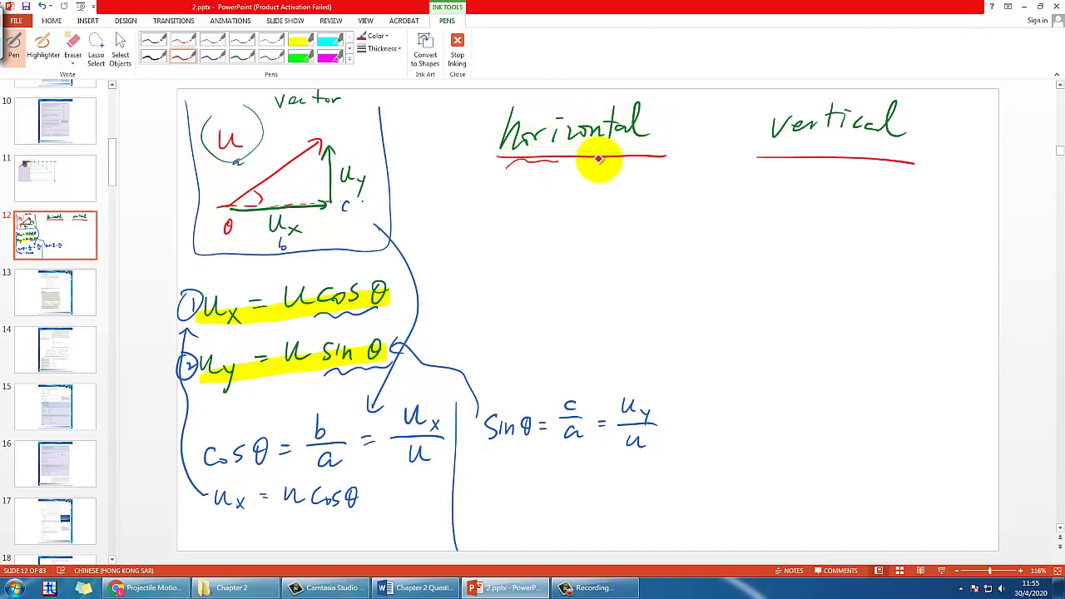
left_click_drag(777, 159, 911, 158)
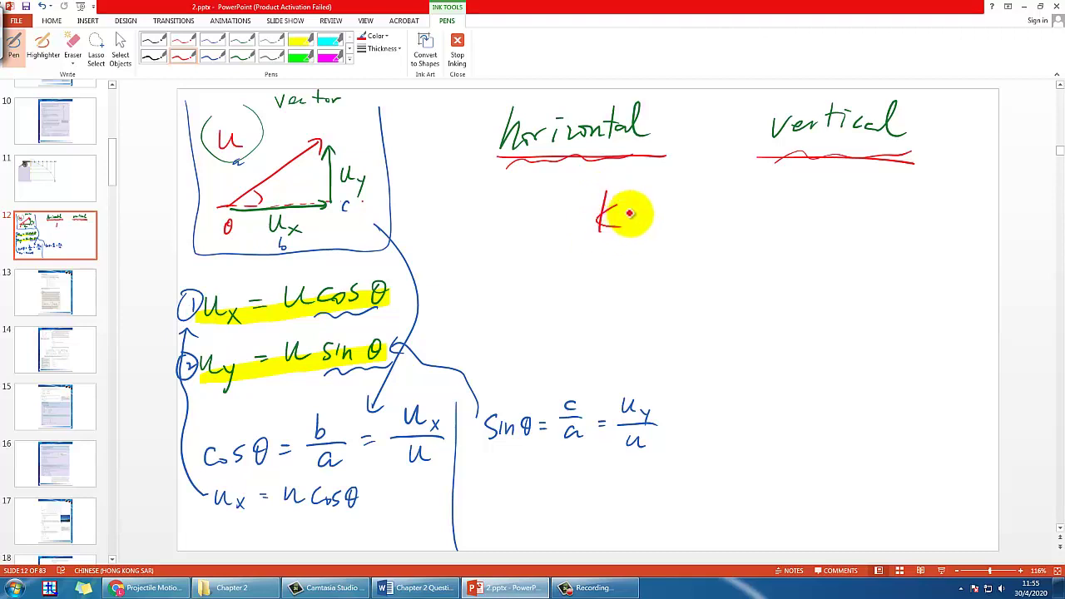
Write 'Kinematics eqts' in red below the headings and underline it
mouse_move(630, 214)
left_mouse_down()
mouse_move(657, 224)
mouse_move(904, 219)
left_mouse_up()
left_click(642, 192)
left_click_drag(839, 238, 899, 231)
left_click_drag(585, 232, 689, 231)
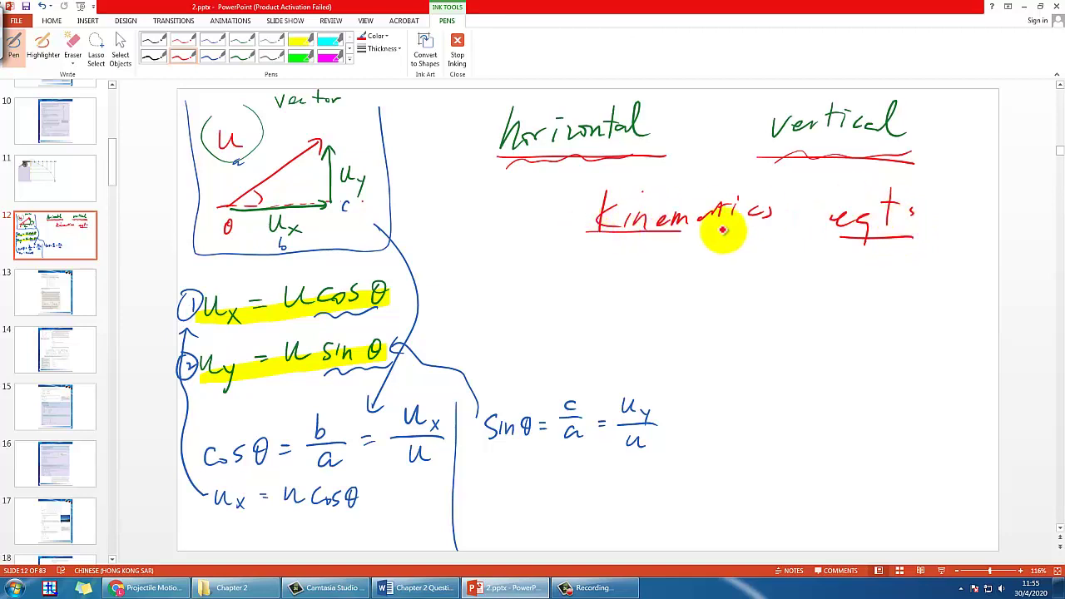